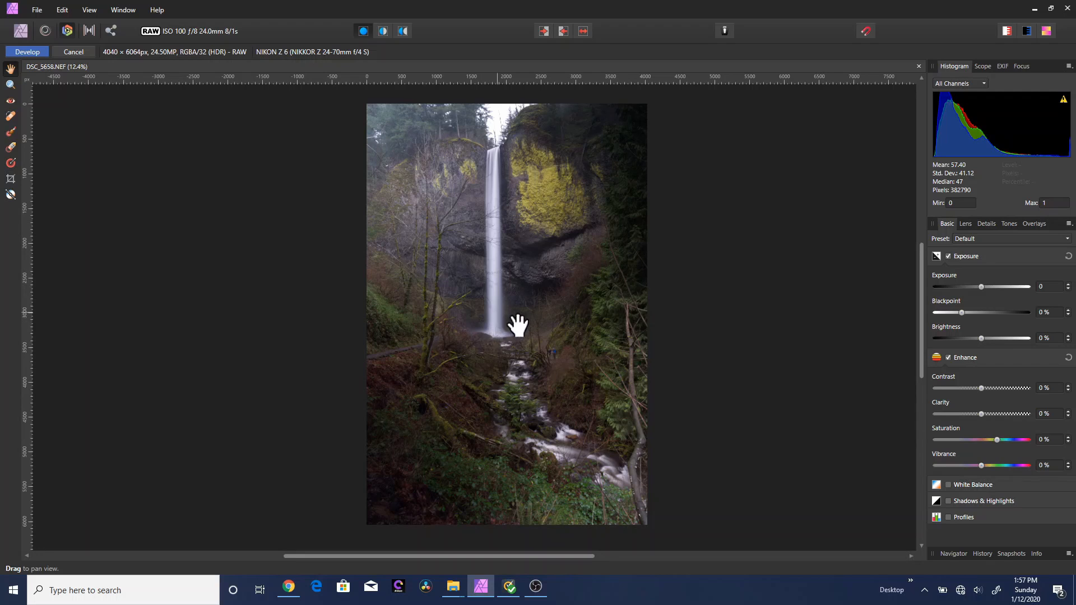
Raise the raw photo's exposure to 0.3 and its blackpoint to 2 %.
{"action": "left_click", "coordinate": [1068, 284]}
{"action": "left_click", "coordinate": [1068, 284]}
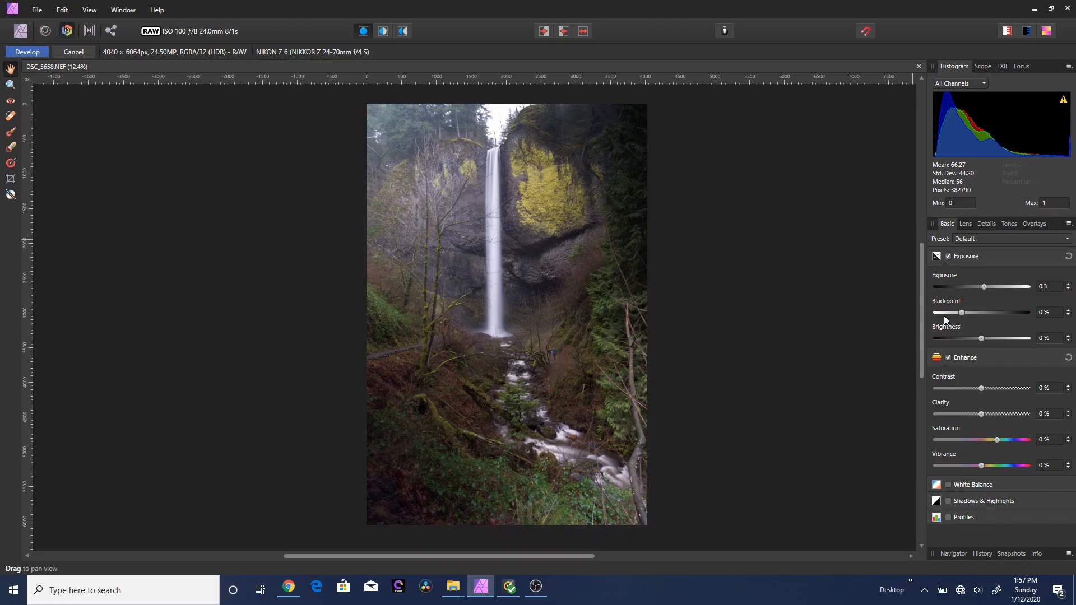
{"action": "left_click", "coordinate": [1068, 311]}
{"action": "left_click", "coordinate": [1068, 310]}
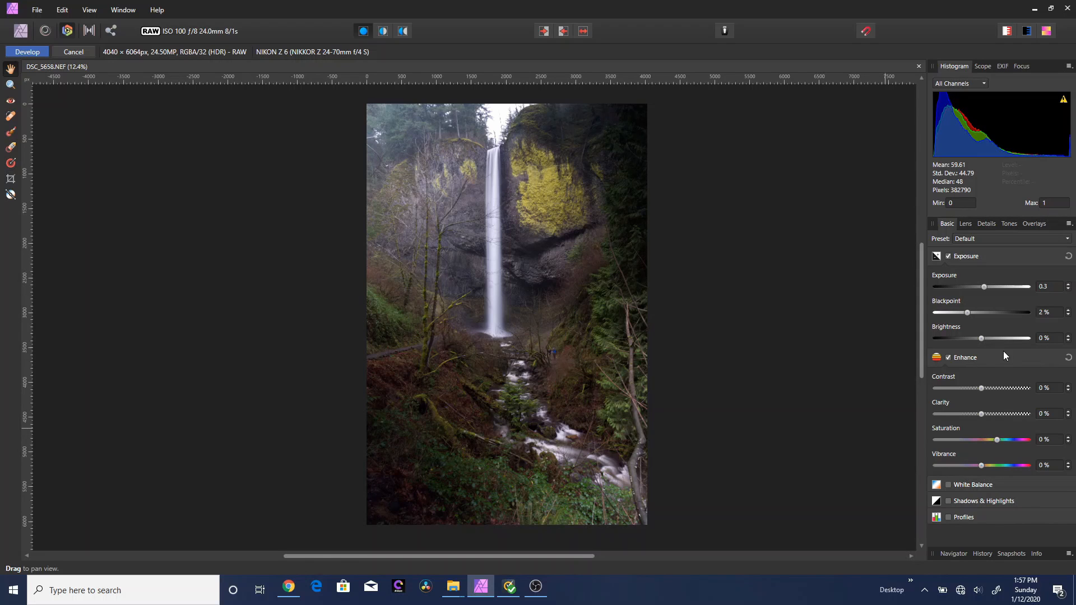
Set the raw photo's contrast to 4 % and its clarity to 2 %.
{"action": "left_click", "coordinate": [1067, 386]}
{"action": "left_click", "coordinate": [1068, 386]}
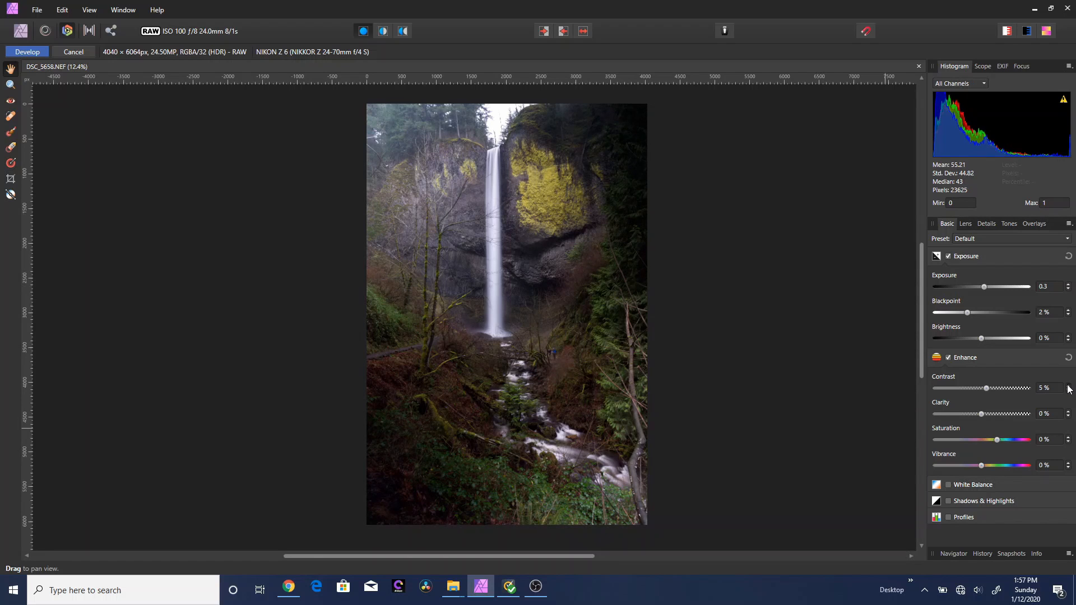
{"action": "left_click", "coordinate": [1068, 390]}
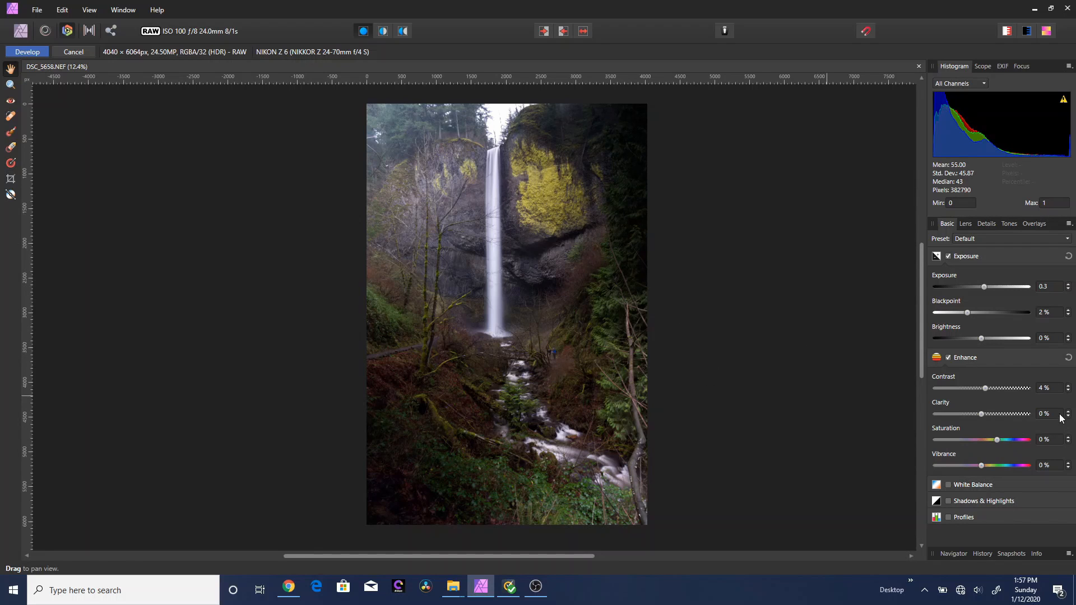
{"action": "left_click", "coordinate": [1069, 412]}
{"action": "left_click", "coordinate": [1068, 412]}
Compare saturation and vibrance strengths on the raw photo, settling on 50 % vibrance and 2 % saturation.
{"action": "left_click_drag", "start_coordinate": [983, 465], "coordinate": [1028, 465]}
{"action": "left_click_drag", "start_coordinate": [998, 442], "coordinate": [1027, 441]}
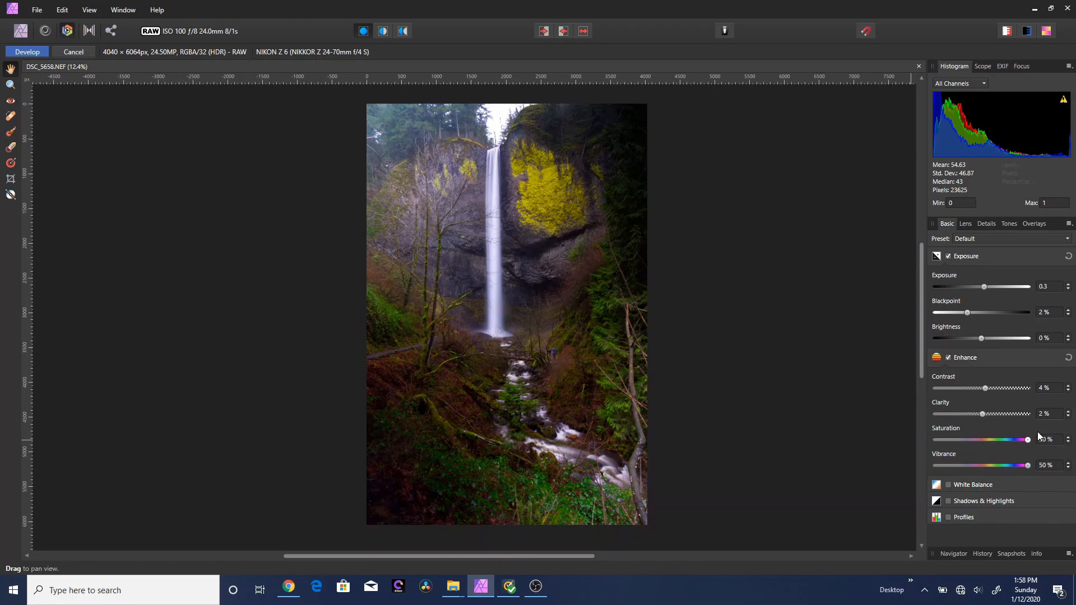
{"action": "left_click_drag", "start_coordinate": [1012, 439], "coordinate": [1002, 440]}
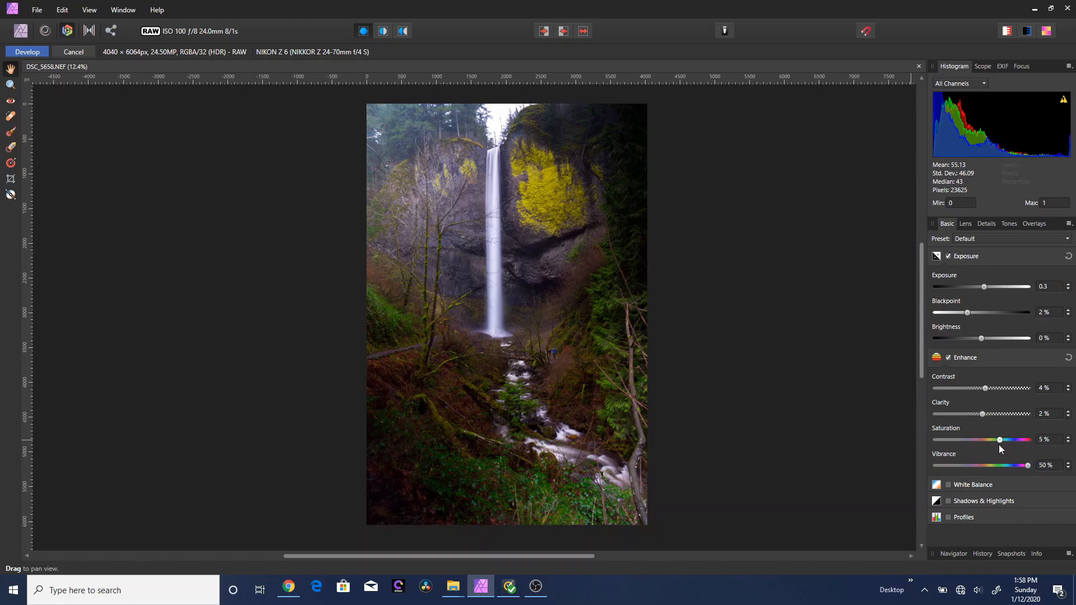
{"action": "left_click", "coordinate": [1048, 441]}
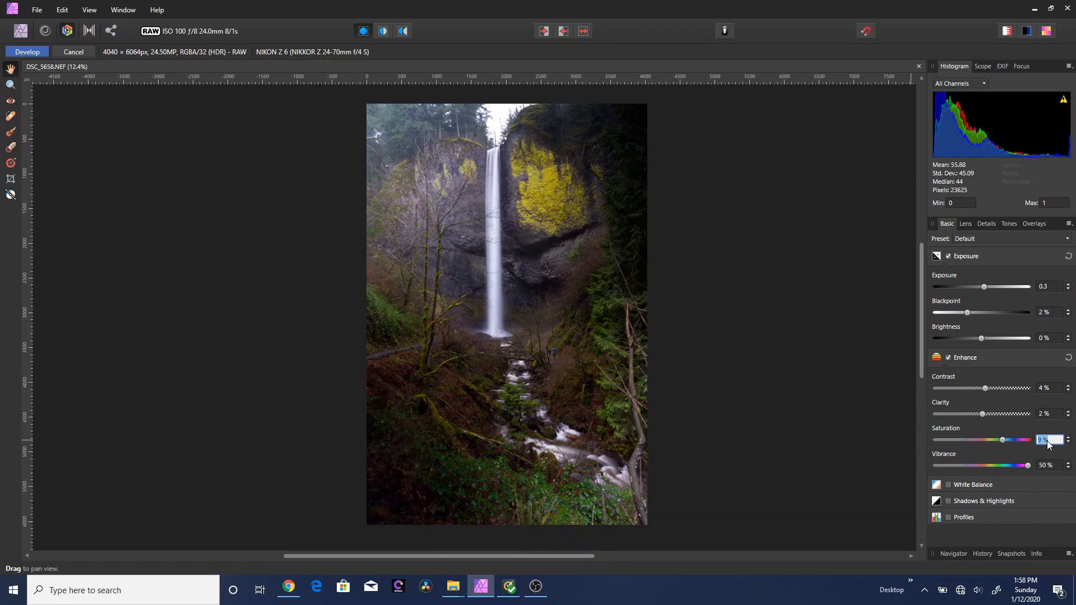
{"action": "type", "text": "0"}
{"action": "key", "text": "Return"}
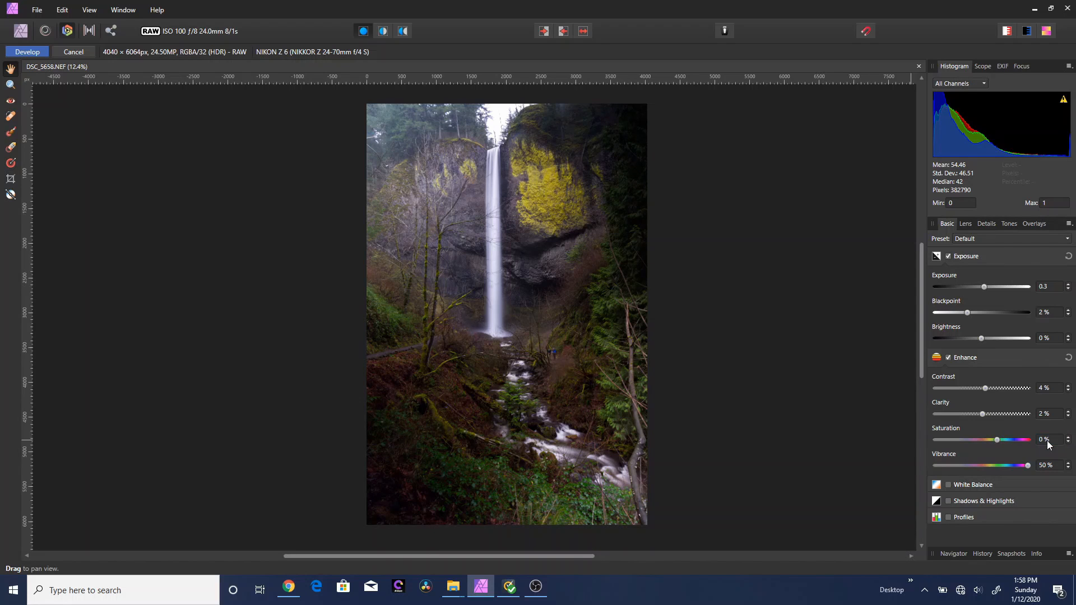
{"action": "left_click", "coordinate": [1047, 441]}
{"action": "left_click", "coordinate": [1011, 457]}
{"action": "left_click_drag", "start_coordinate": [1028, 466], "coordinate": [914, 473]}
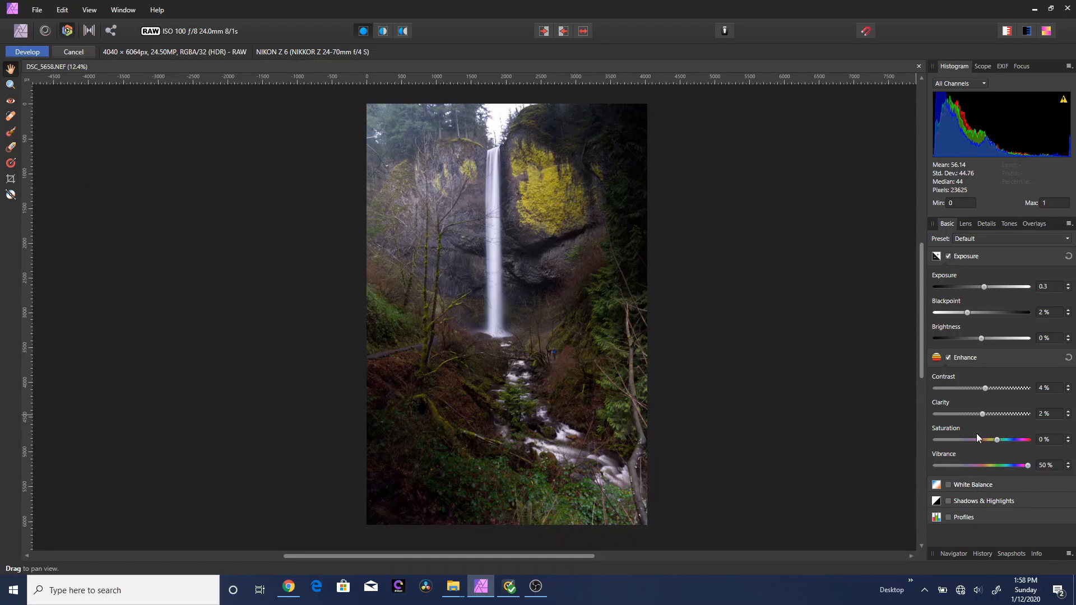
{"action": "left_click", "coordinate": [1068, 438]}
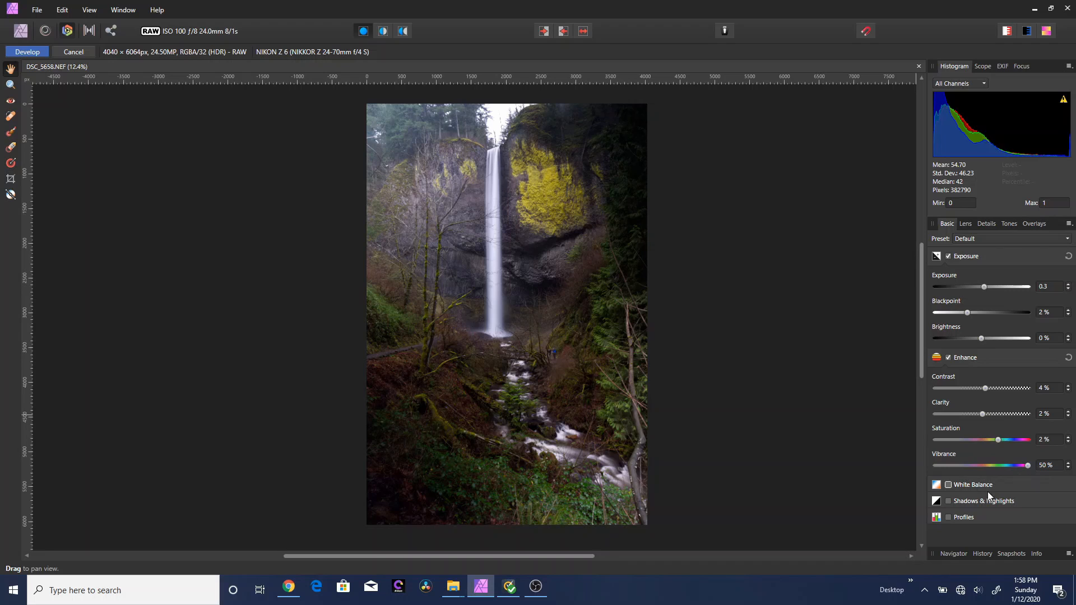
Enable Shadows & Highlights for the whole photo and add a linear gradient overlay from its bottom edge up to the upper waterfall.
{"action": "left_click", "coordinate": [948, 501]}
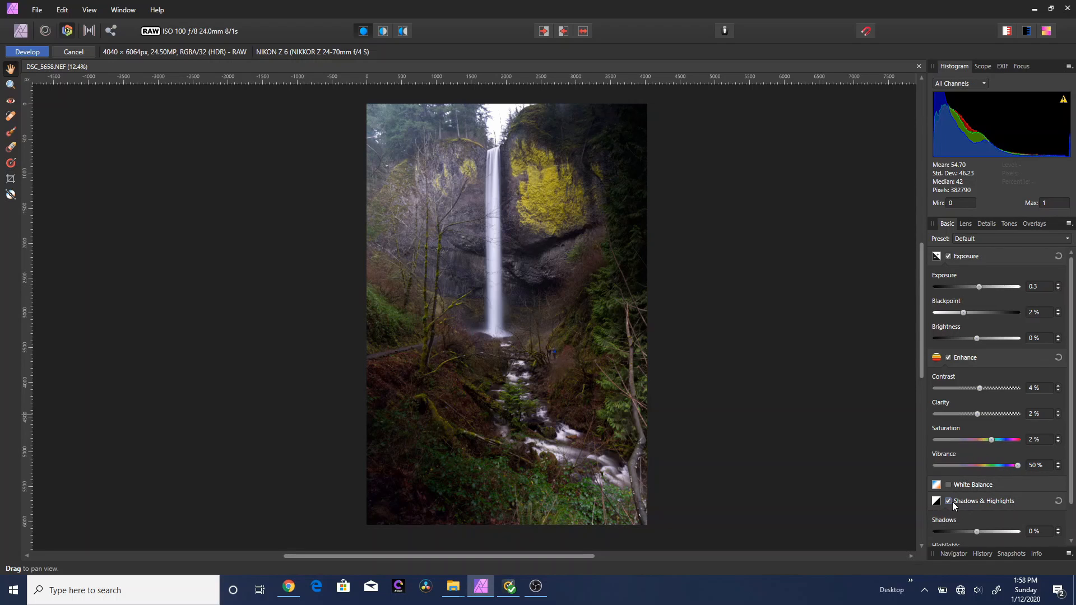
{"action": "scroll", "coordinate": [961, 499], "scroll_direction": "down", "scroll_amount": 1}
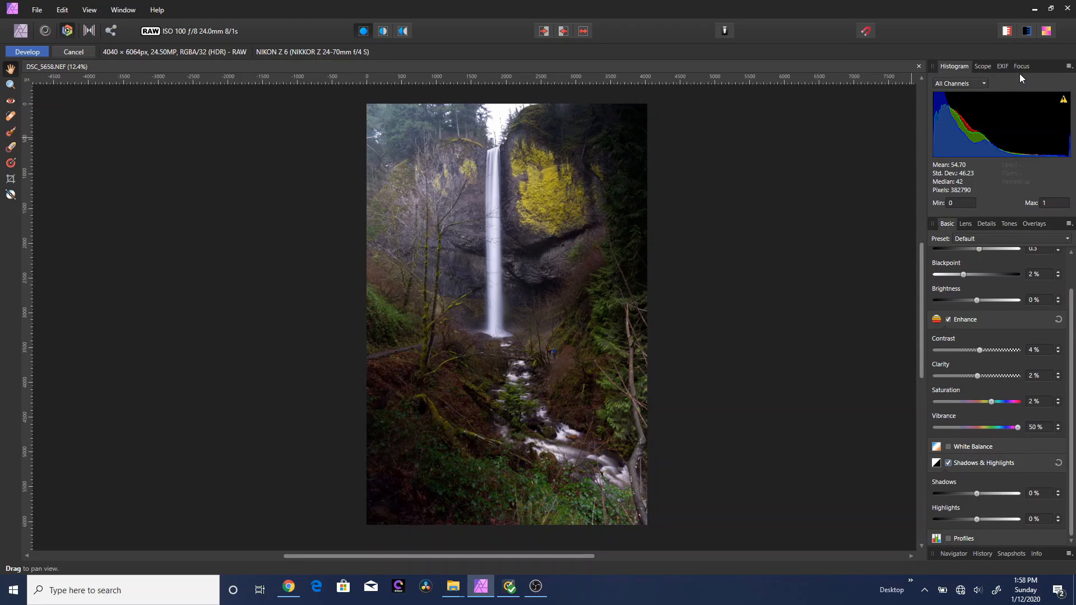
{"action": "left_click", "coordinate": [1032, 224]}
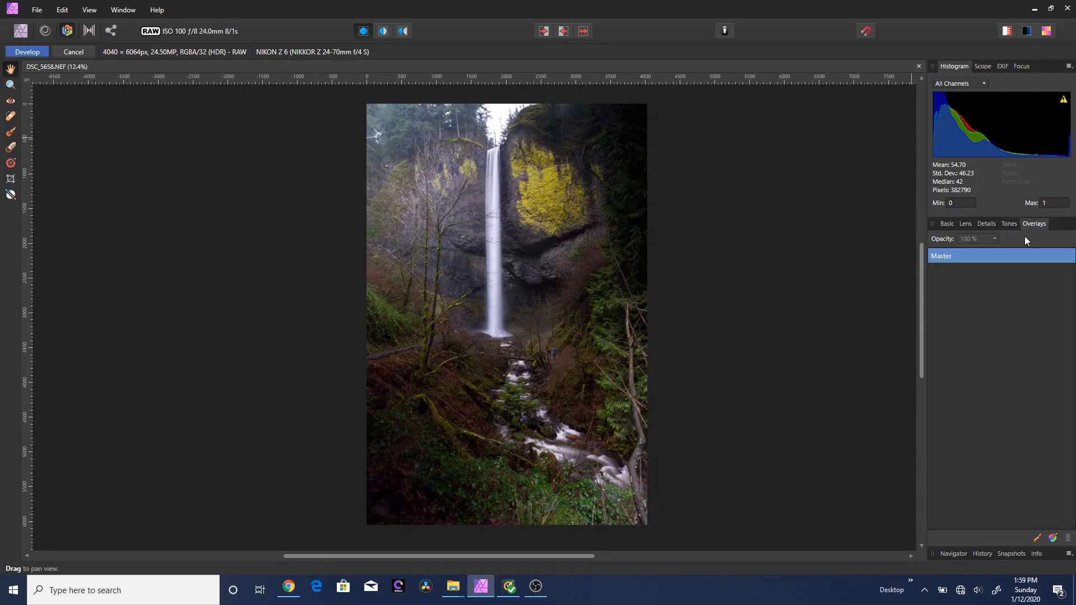
{"action": "left_click", "coordinate": [1053, 538]}
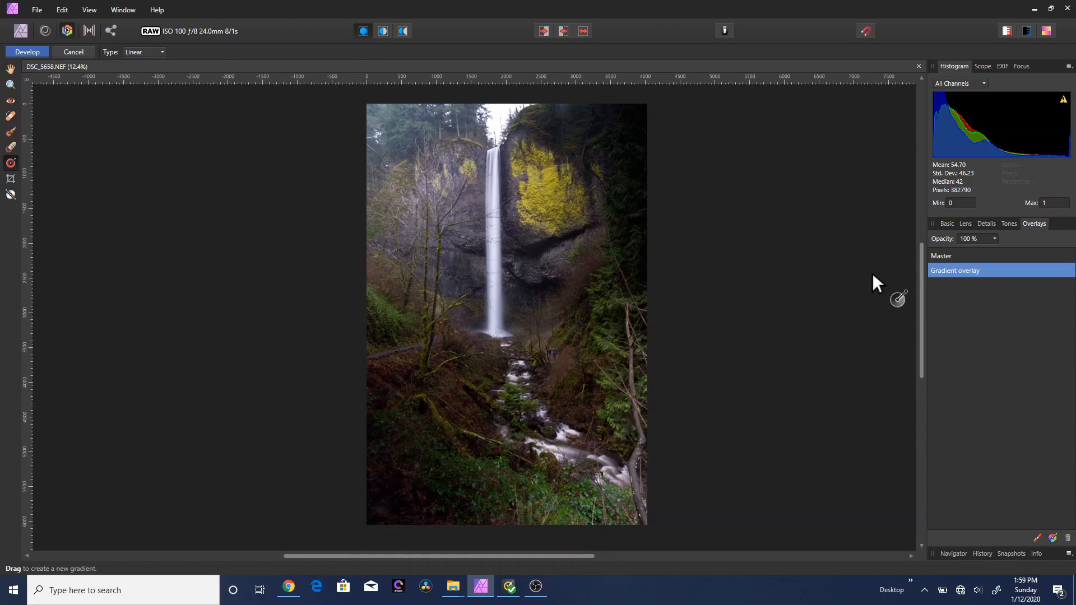
{"action": "left_click_drag", "start_coordinate": [489, 519], "coordinate": [494, 216]}
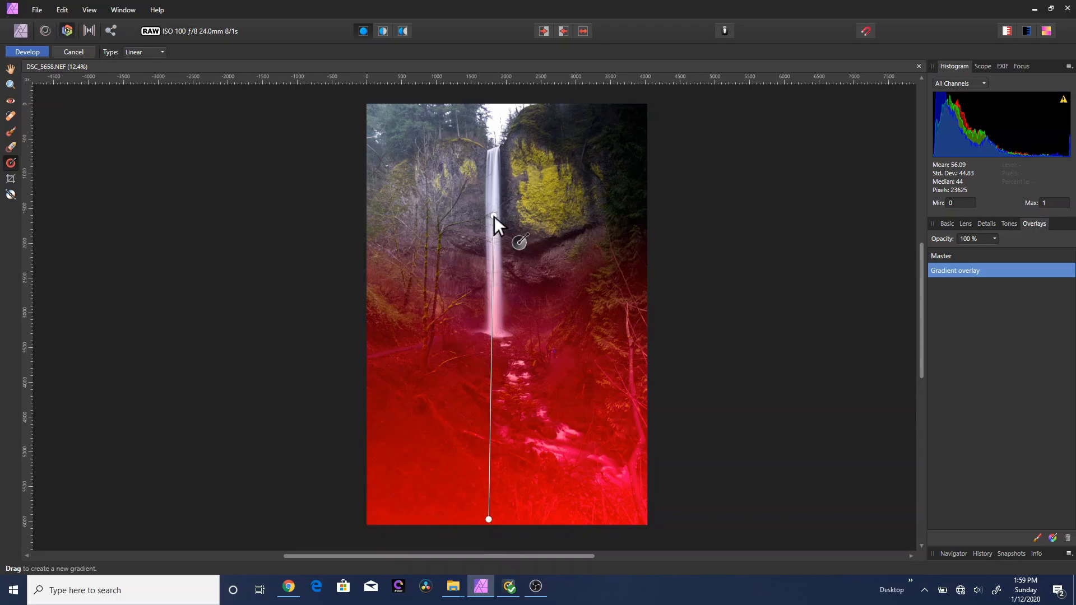
Enable Shadows & Highlights for the gradient overlay and set its shadows to 46 %.
{"action": "left_click", "coordinate": [949, 223]}
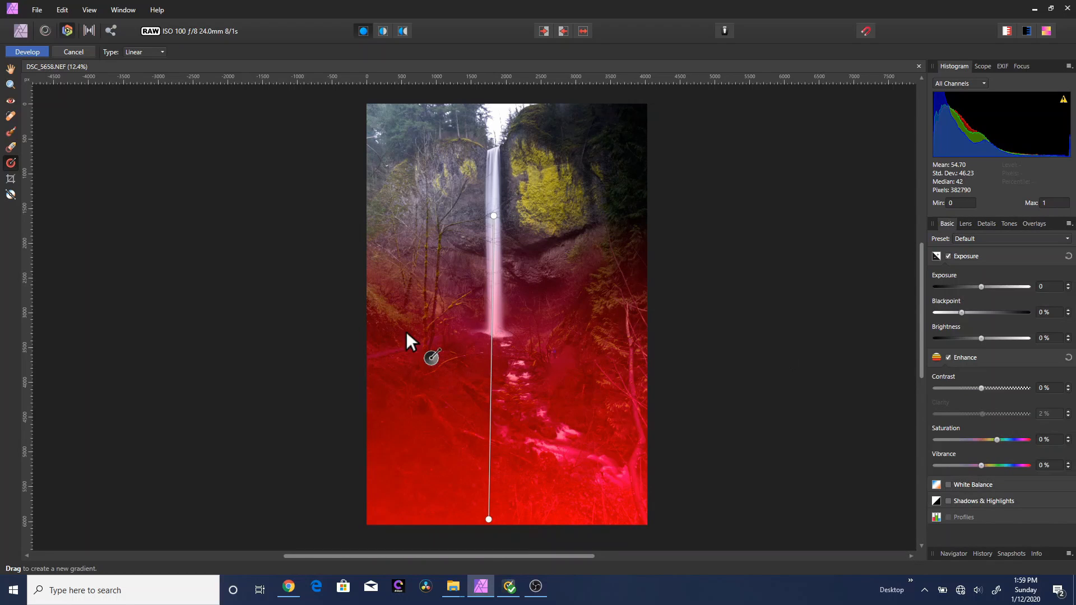
{"action": "left_click", "coordinate": [948, 501]}
{"action": "scroll", "coordinate": [966, 495], "scroll_direction": "down", "scroll_amount": 1}
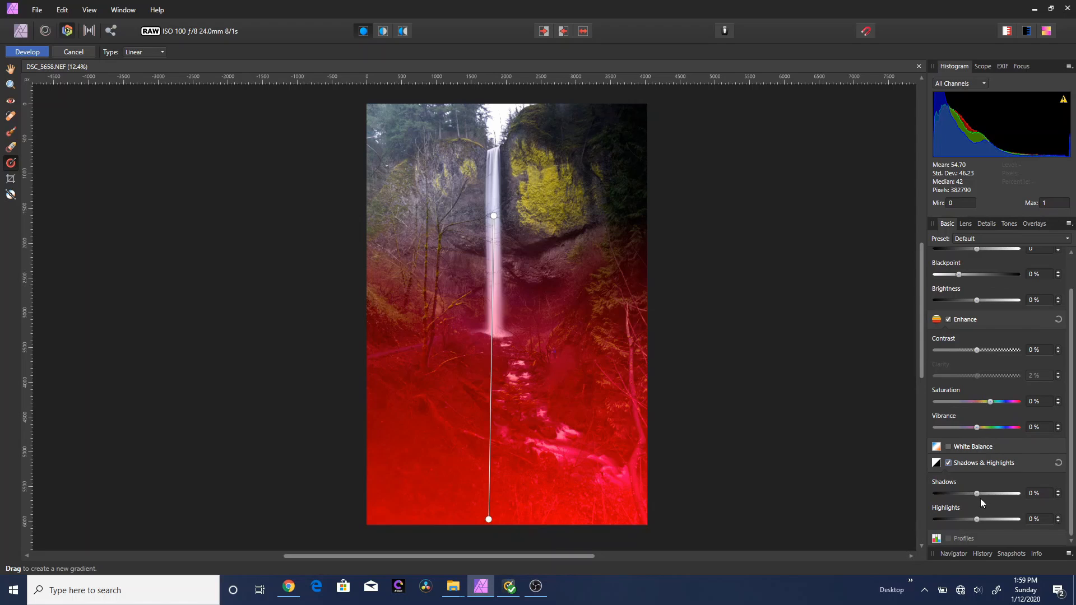
{"action": "left_click_drag", "start_coordinate": [978, 494], "coordinate": [1017, 494]}
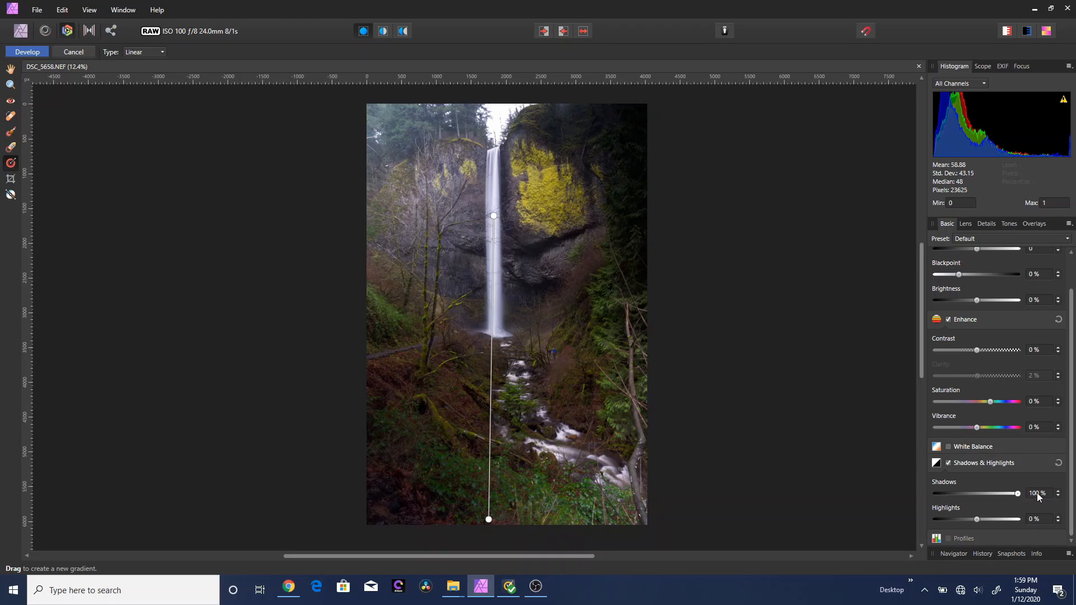
{"action": "left_click_drag", "start_coordinate": [1008, 496], "coordinate": [995, 498]}
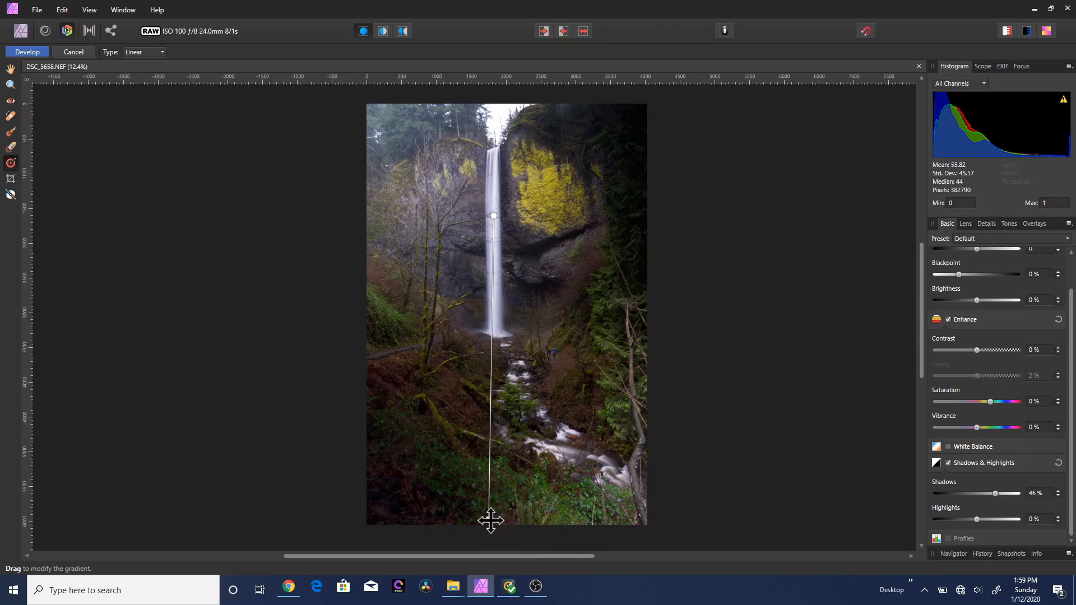
Shorten the gradient overlay by raising its lower end and slightly lowering its upper end, and develop the raw photo.
{"action": "left_click_drag", "start_coordinate": [489, 521], "coordinate": [492, 432]}
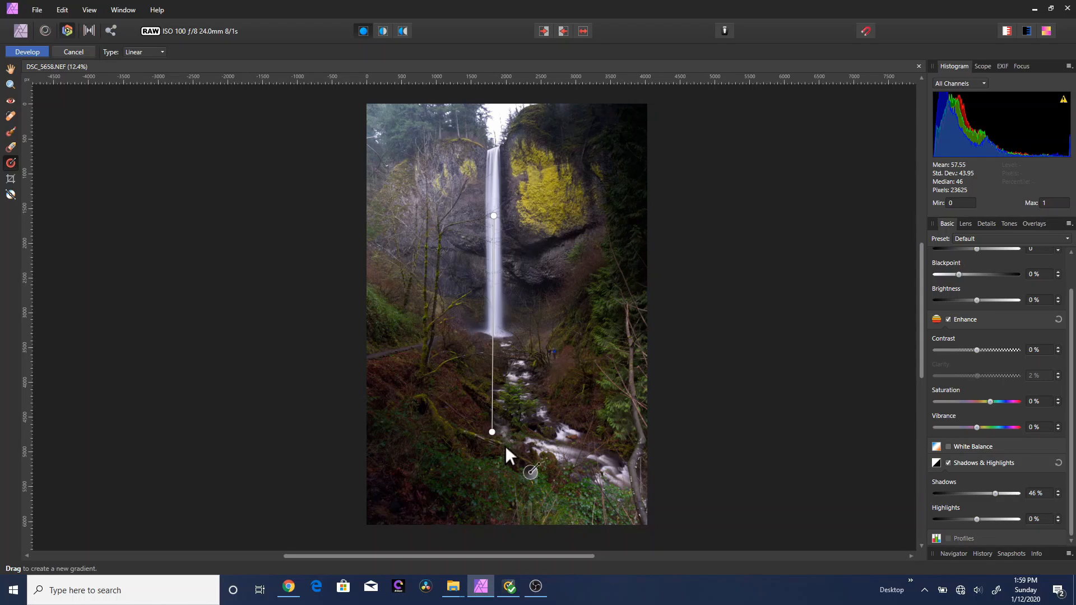
{"action": "left_click_drag", "start_coordinate": [493, 216], "coordinate": [493, 238]}
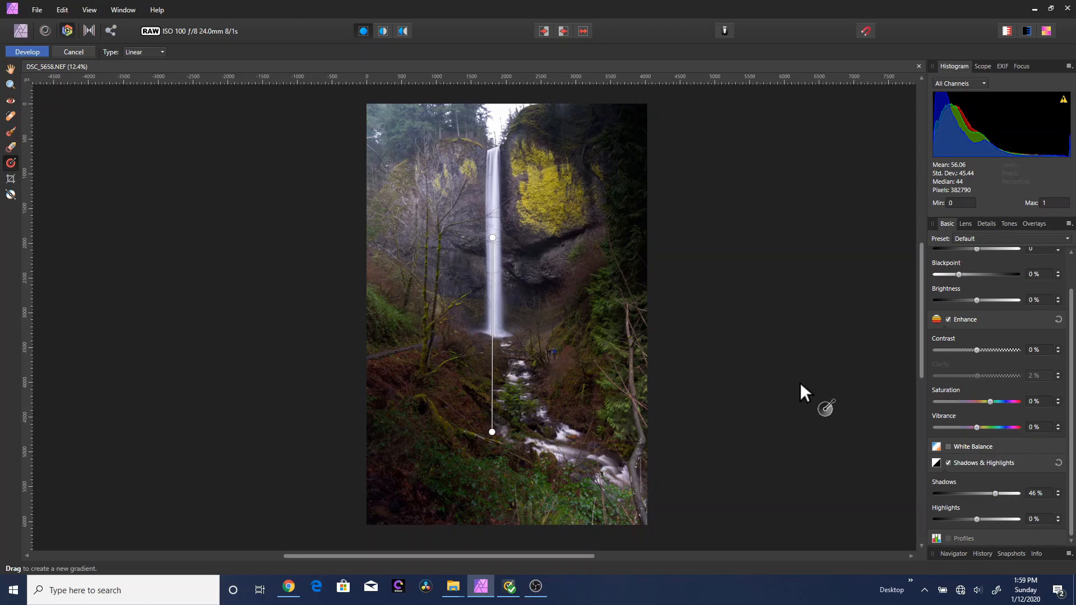
{"action": "left_click", "coordinate": [43, 53]}
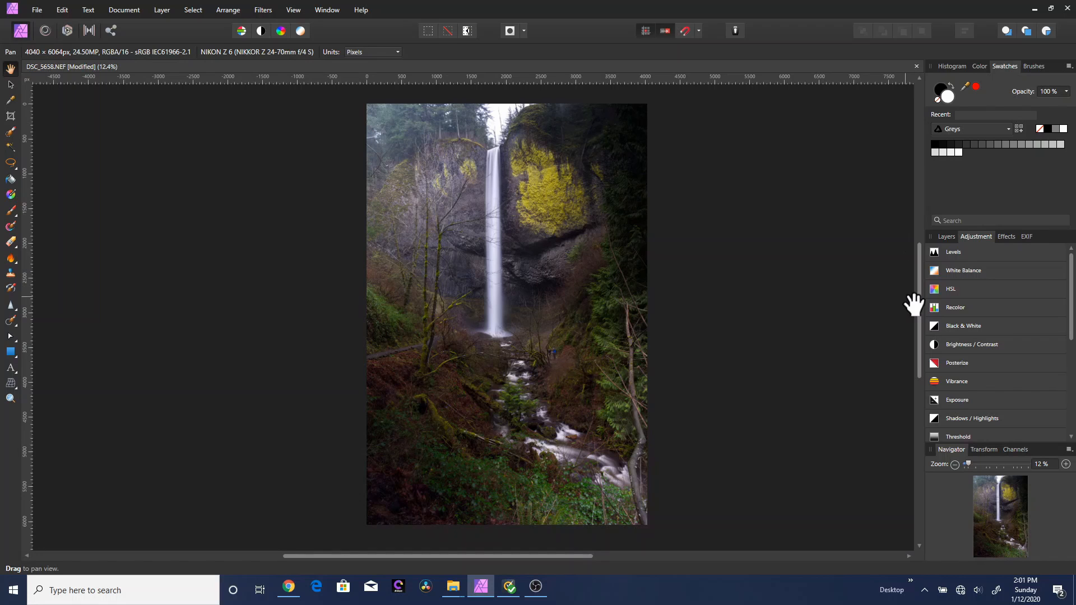
Add a Levels adjustment to the developed photo with the white level set to 96 %.
{"action": "left_click", "coordinate": [941, 252]}
{"action": "left_click_drag", "start_coordinate": [752, 277], "coordinate": [183, 221]}
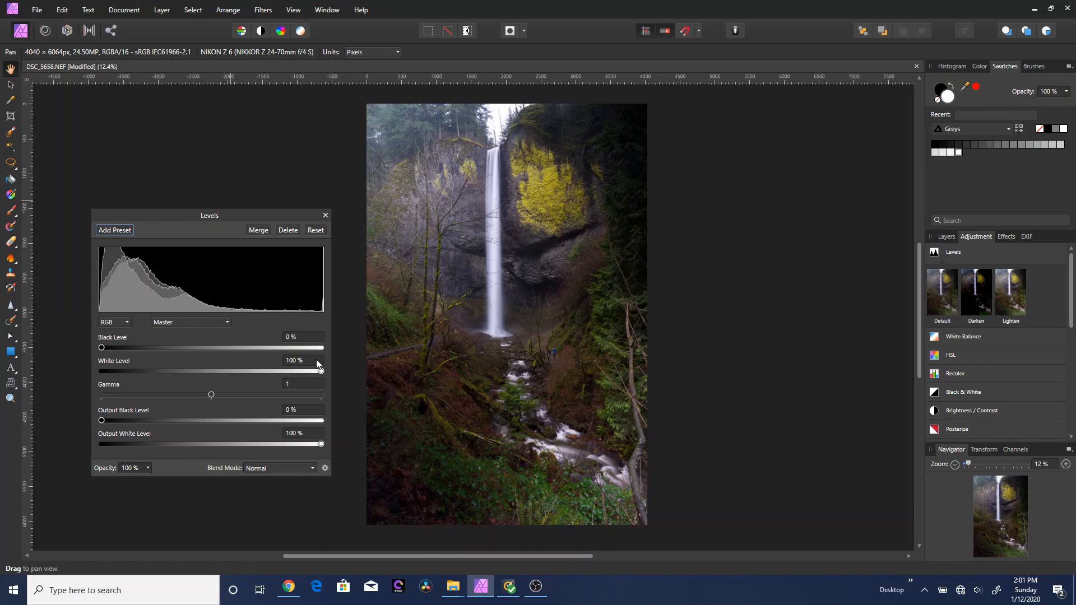
{"action": "left_click_drag", "start_coordinate": [322, 370], "coordinate": [302, 367]}
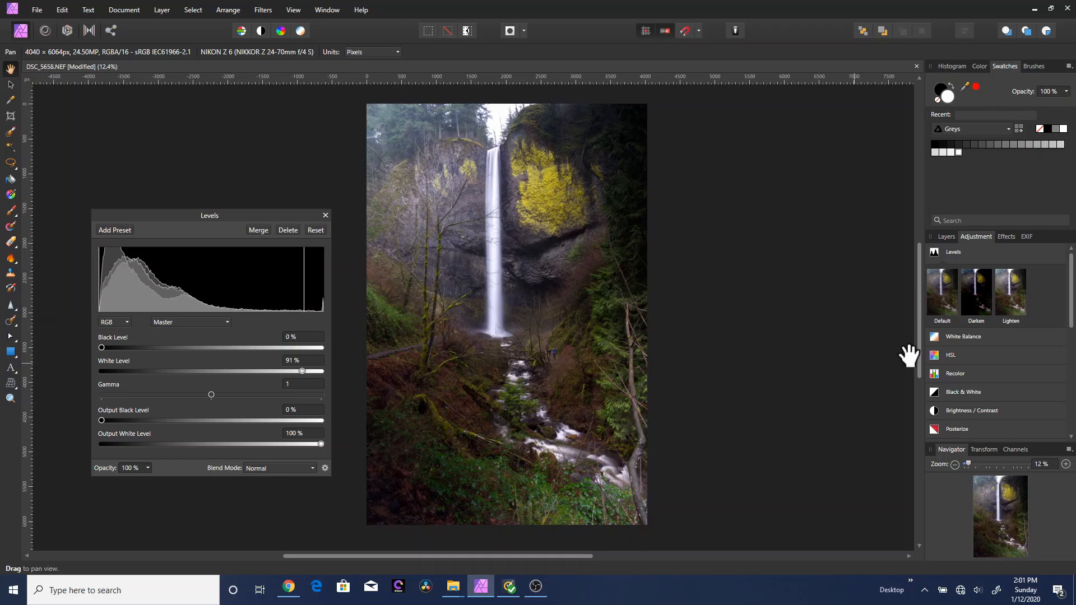
{"action": "scroll", "coordinate": [975, 430], "scroll_direction": "down", "scroll_amount": 3}
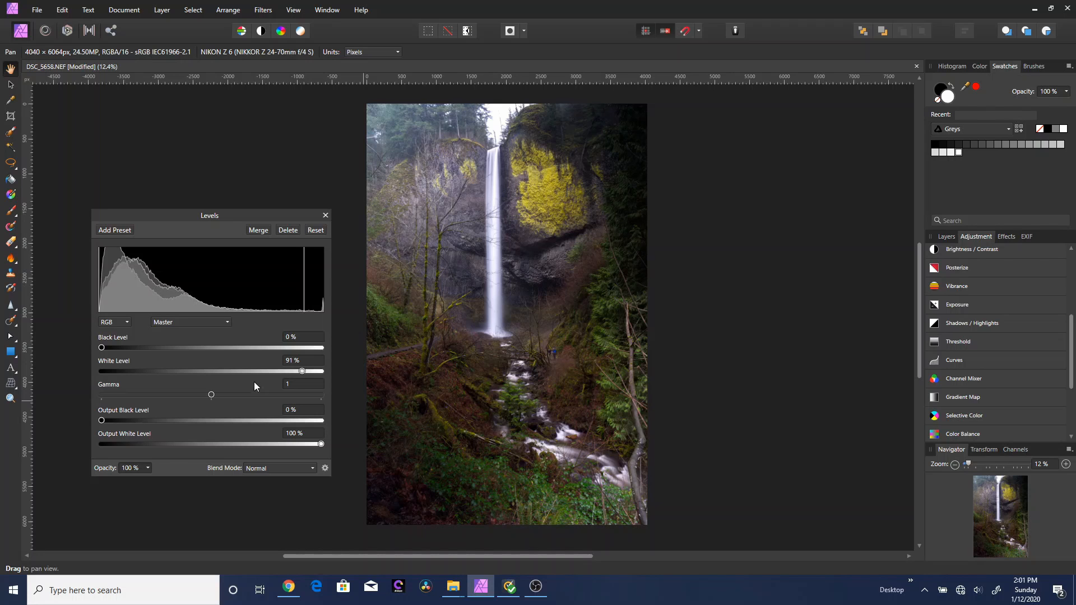
{"action": "left_click_drag", "start_coordinate": [303, 371], "coordinate": [331, 370]}
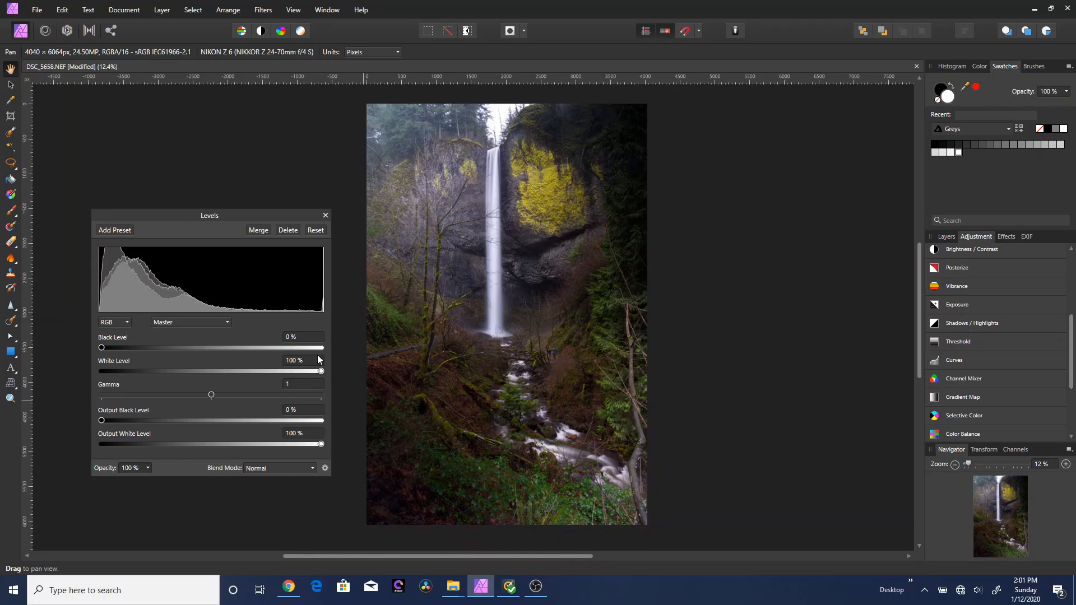
{"action": "mouse_move", "coordinate": [320, 371]}
{"action": "left_mouse_down"}
{"action": "mouse_move", "coordinate": [279, 372]}
{"action": "mouse_move", "coordinate": [313, 372]}
{"action": "left_mouse_up"}
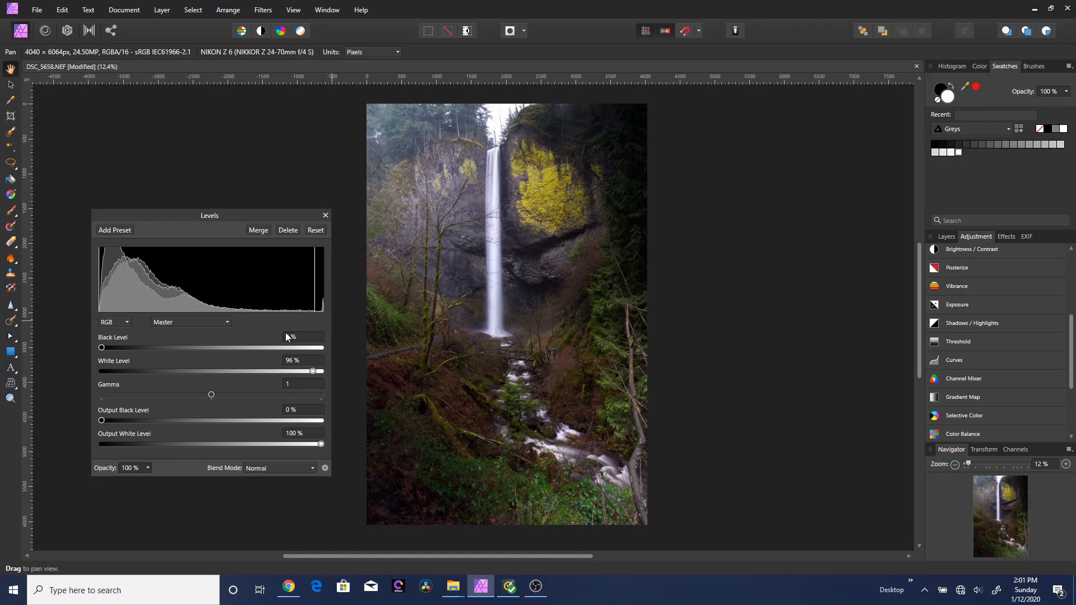
{"action": "left_click", "coordinate": [325, 215]}
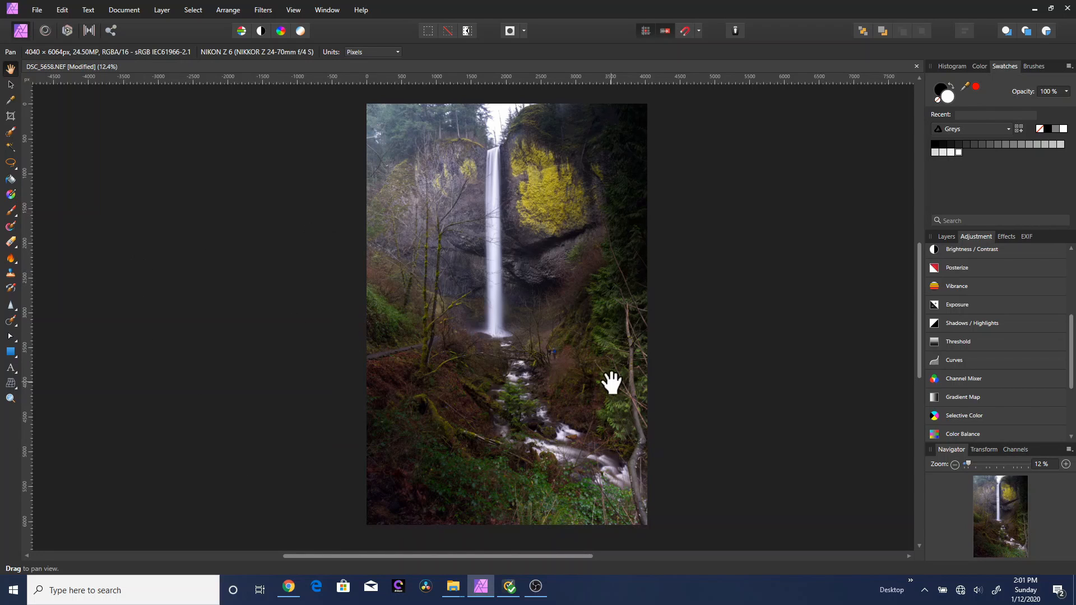
Look through the list of available adjustments for the developed photo.
{"action": "scroll", "coordinate": [976, 305], "scroll_direction": "up", "scroll_amount": 2}
{"action": "mouse_move", "coordinate": [965, 314]}
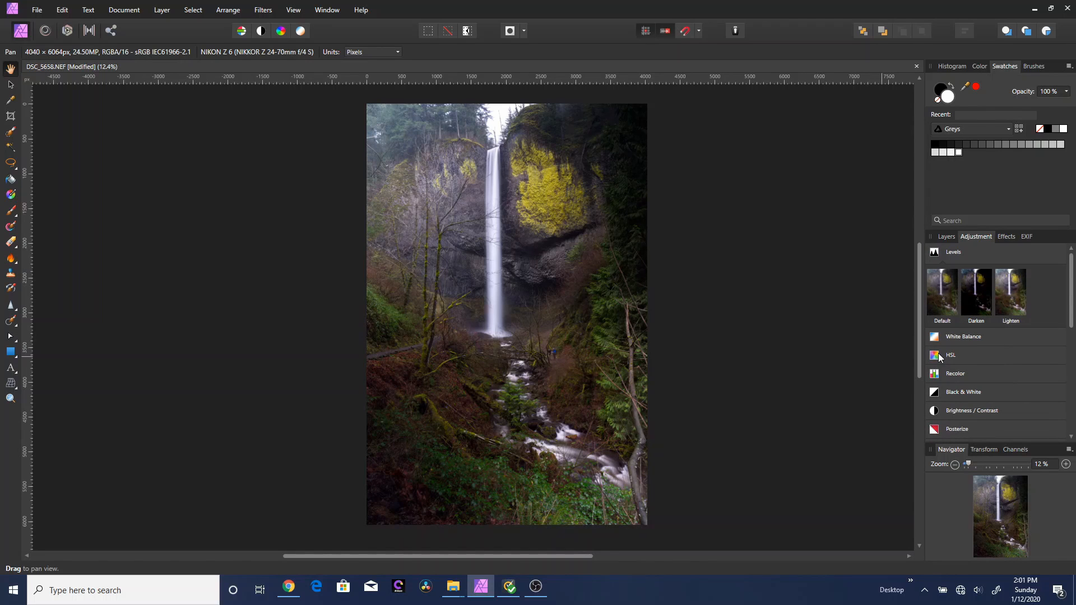
{"action": "scroll", "coordinate": [939, 357], "scroll_direction": "down", "scroll_amount": 5}
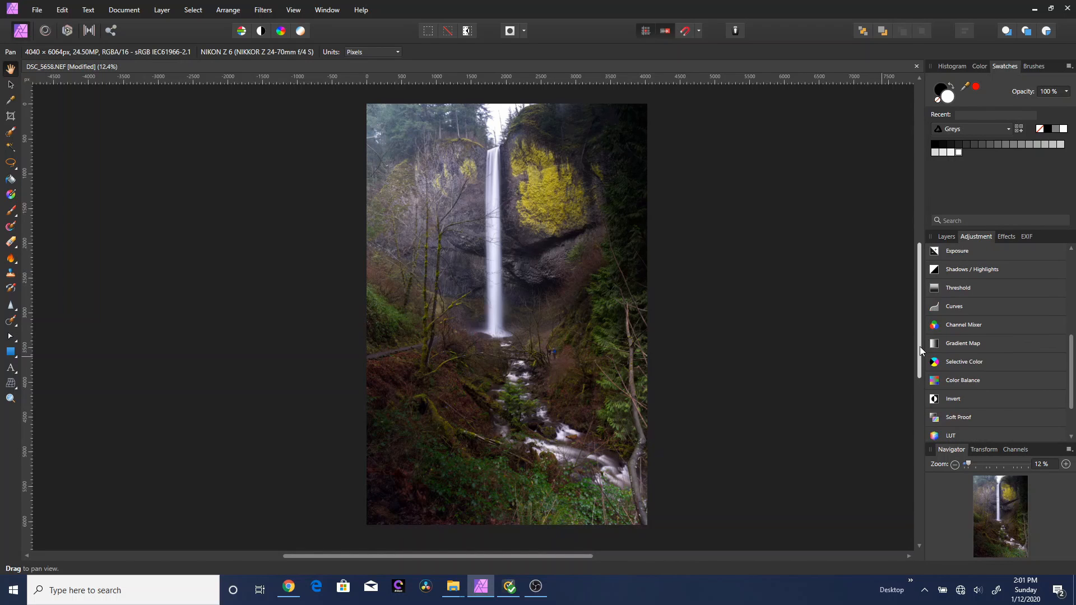
{"action": "scroll", "coordinate": [891, 381], "scroll_direction": "down", "scroll_amount": 1}
{"action": "scroll", "coordinate": [810, 388], "scroll_direction": "up", "scroll_amount": 2}
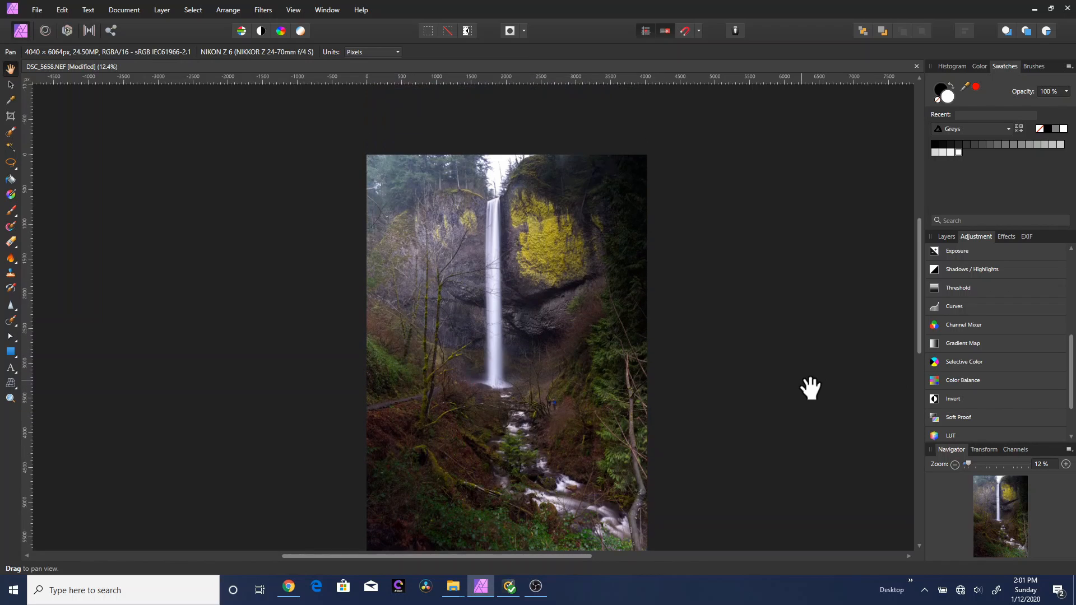
{"action": "scroll", "coordinate": [809, 388], "scroll_direction": "down", "scroll_amount": 1}
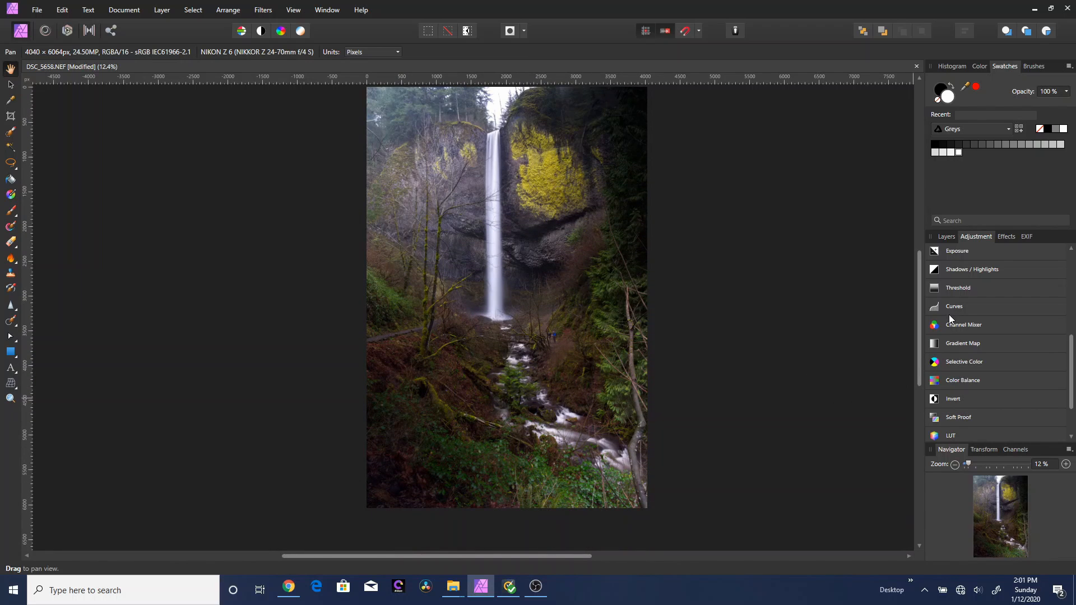
{"action": "scroll", "coordinate": [953, 371], "scroll_direction": "down", "scroll_amount": 2}
{"action": "scroll", "coordinate": [957, 387], "scroll_direction": "up", "scroll_amount": 3}
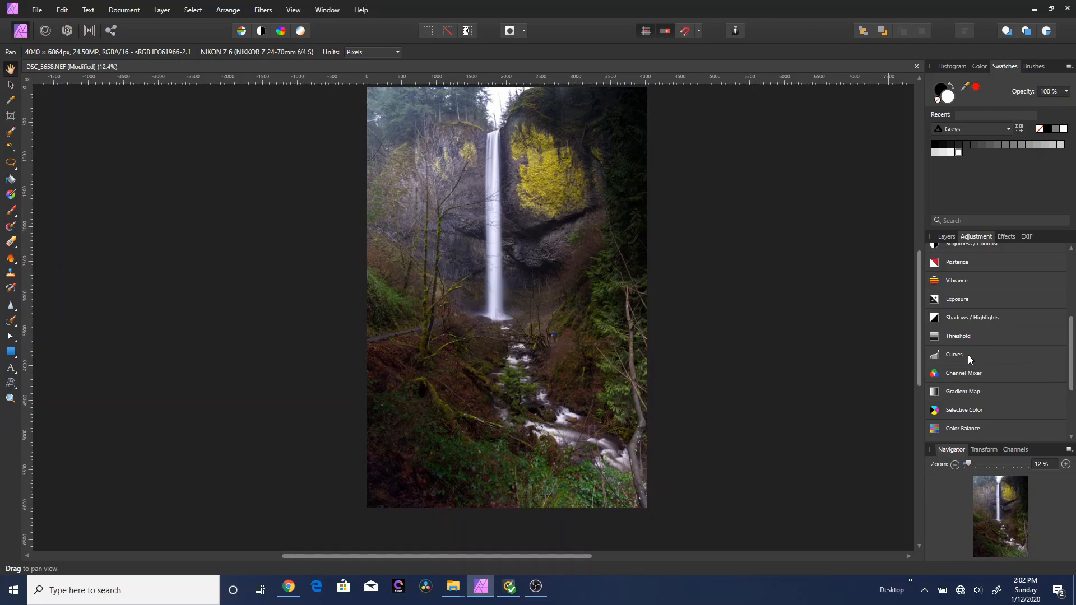
Try a Threshold adjustment on the waterfall photo and delete it.
{"action": "left_click", "coordinate": [954, 346]}
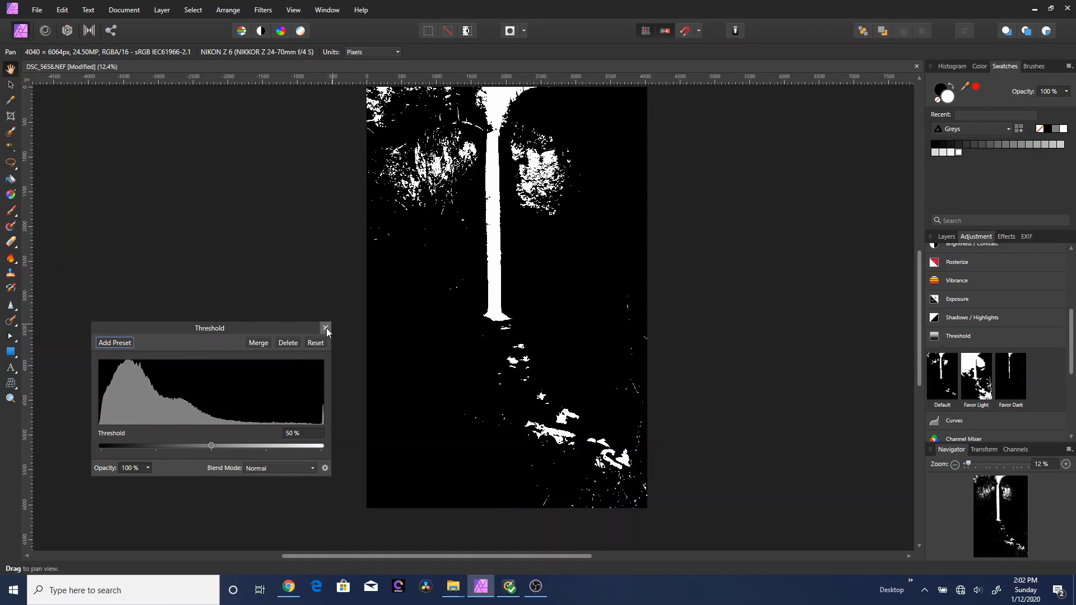
{"action": "left_click", "coordinate": [287, 343]}
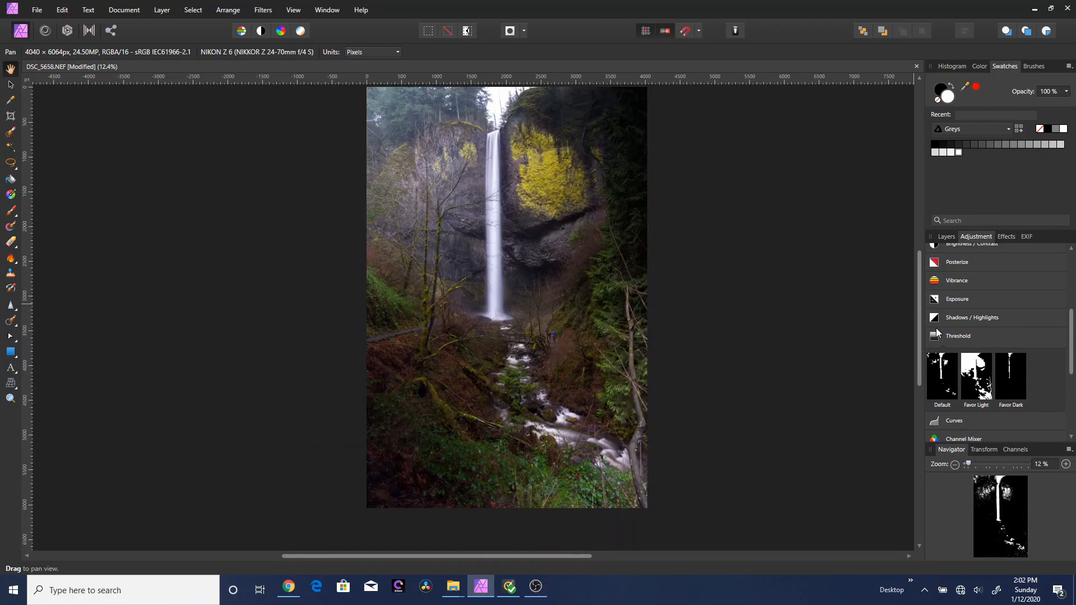
Add a Curves adjustment to the photo and pull the midpoint of the blue channel curve slightly down.
{"action": "left_click", "coordinate": [956, 422]}
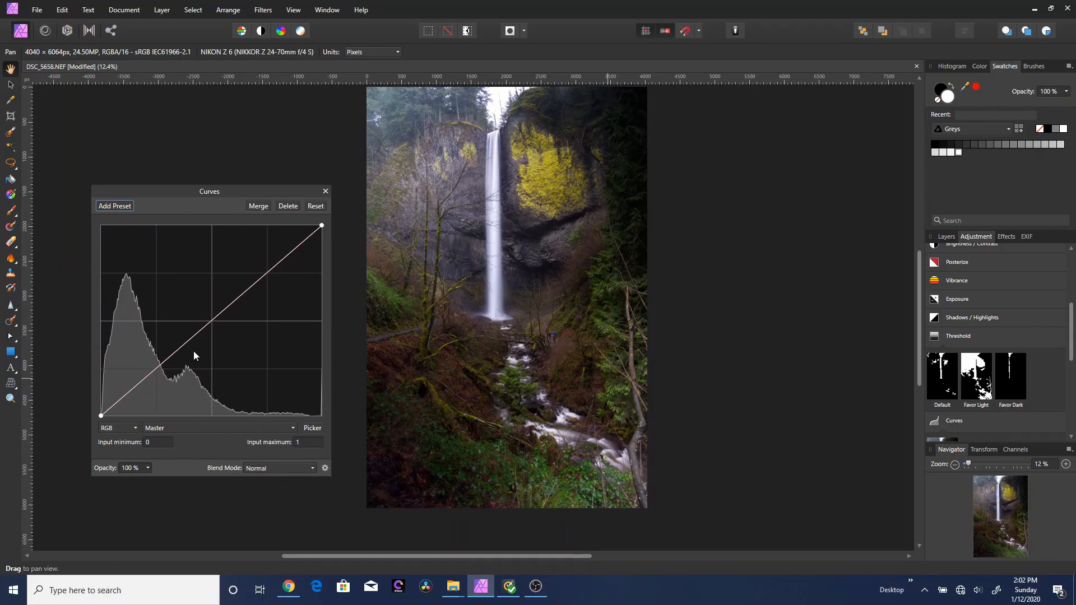
{"action": "left_click", "coordinate": [173, 429]}
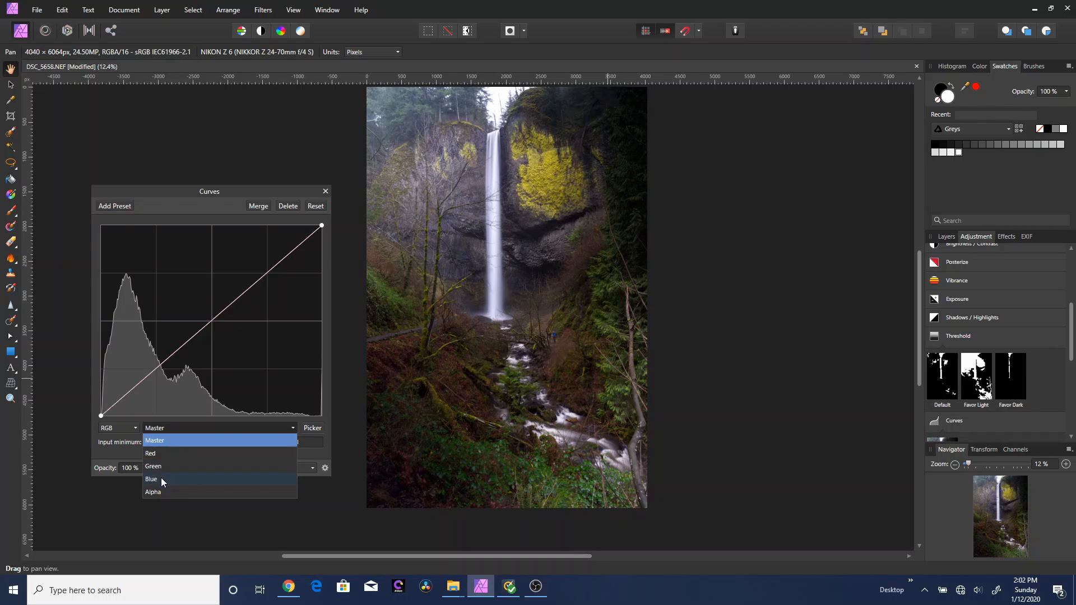
{"action": "left_click", "coordinate": [162, 480]}
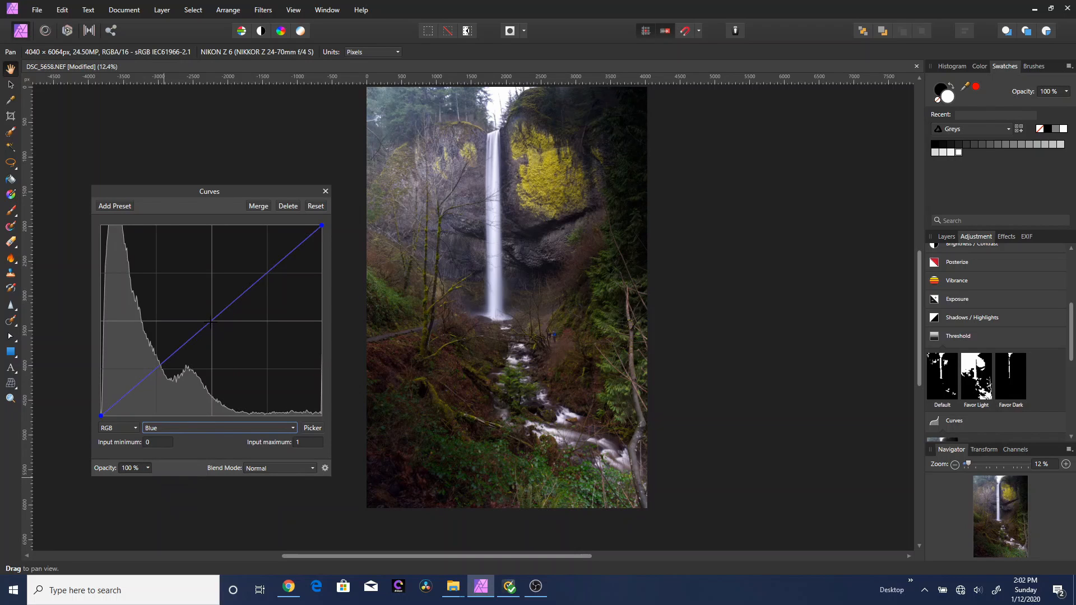
{"action": "left_click_drag", "start_coordinate": [211, 321], "coordinate": [215, 329]}
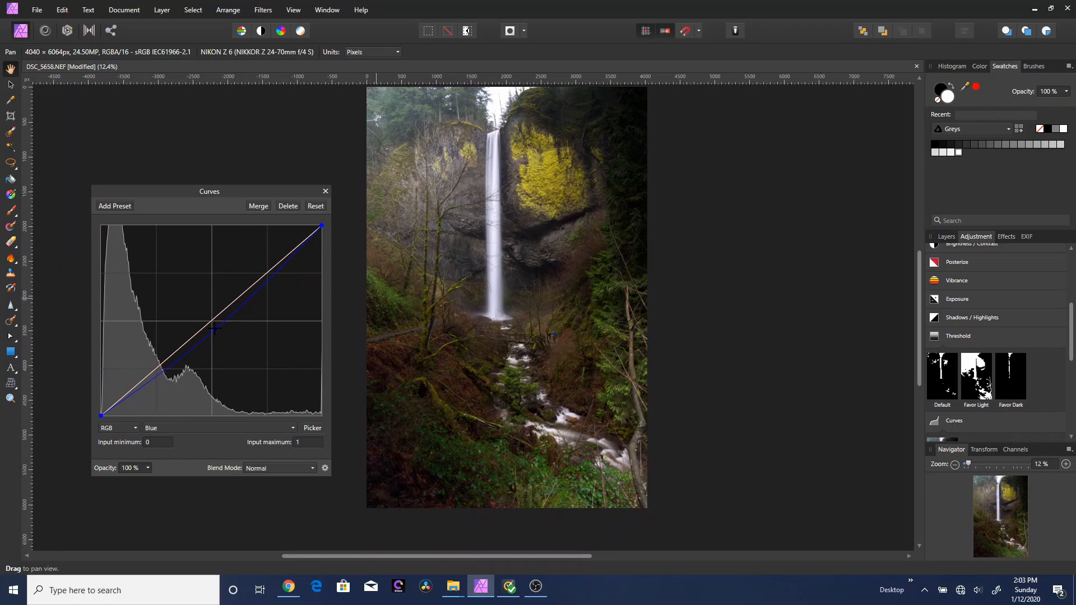
{"action": "left_click", "coordinate": [316, 205]}
{"action": "left_click_drag", "start_coordinate": [213, 323], "coordinate": [217, 328]}
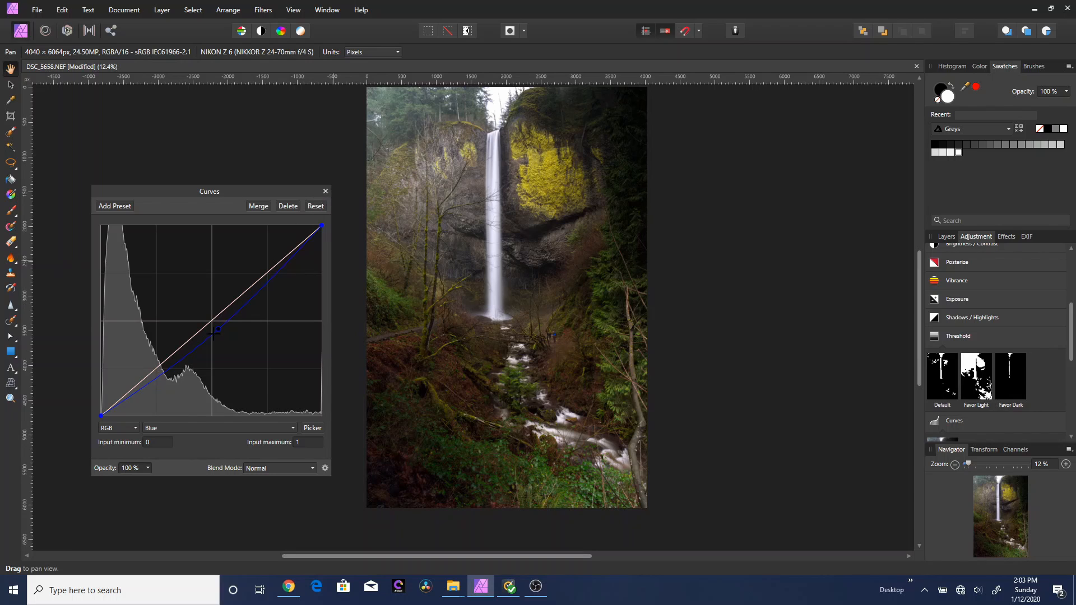
{"action": "left_click", "coordinate": [325, 191]}
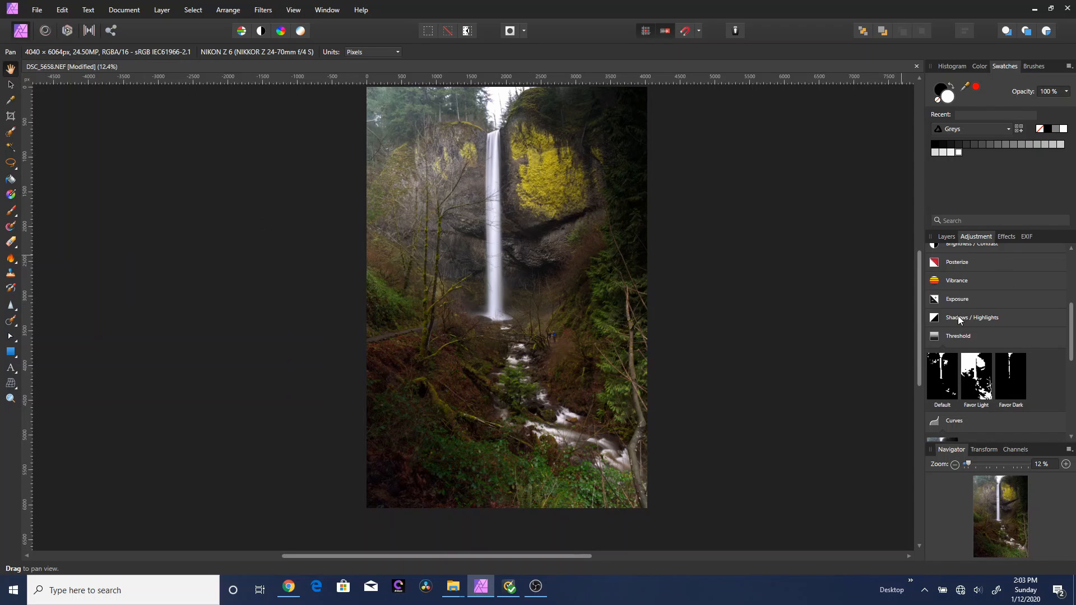
Add a LUT adjustment, try several of its presets on the photo, and apply the canon preset.
{"action": "scroll", "coordinate": [958, 318], "scroll_direction": "down", "scroll_amount": 5}
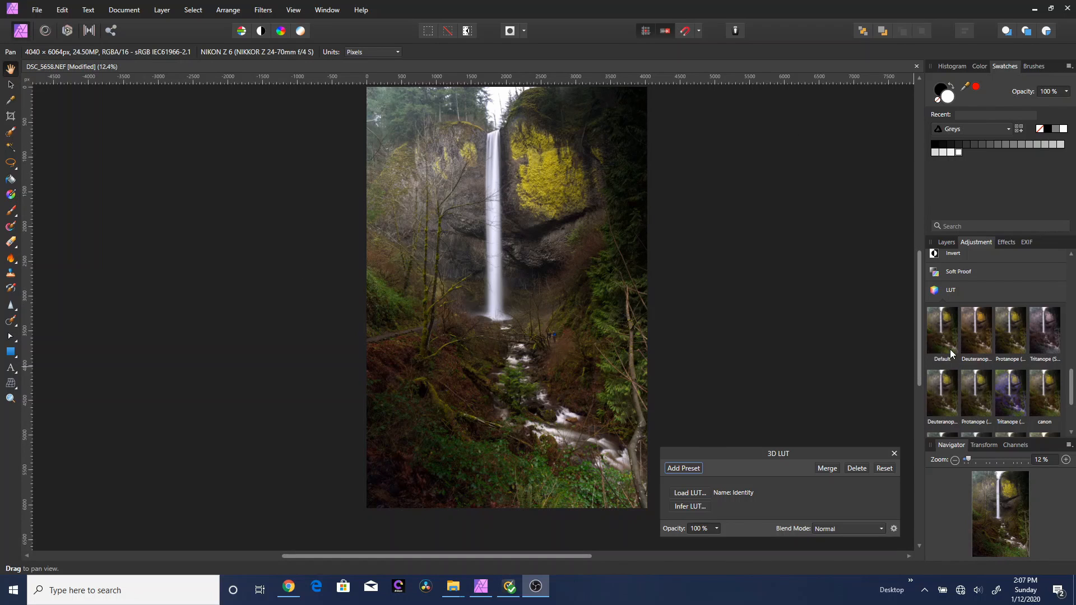
{"action": "left_click", "coordinate": [983, 351]}
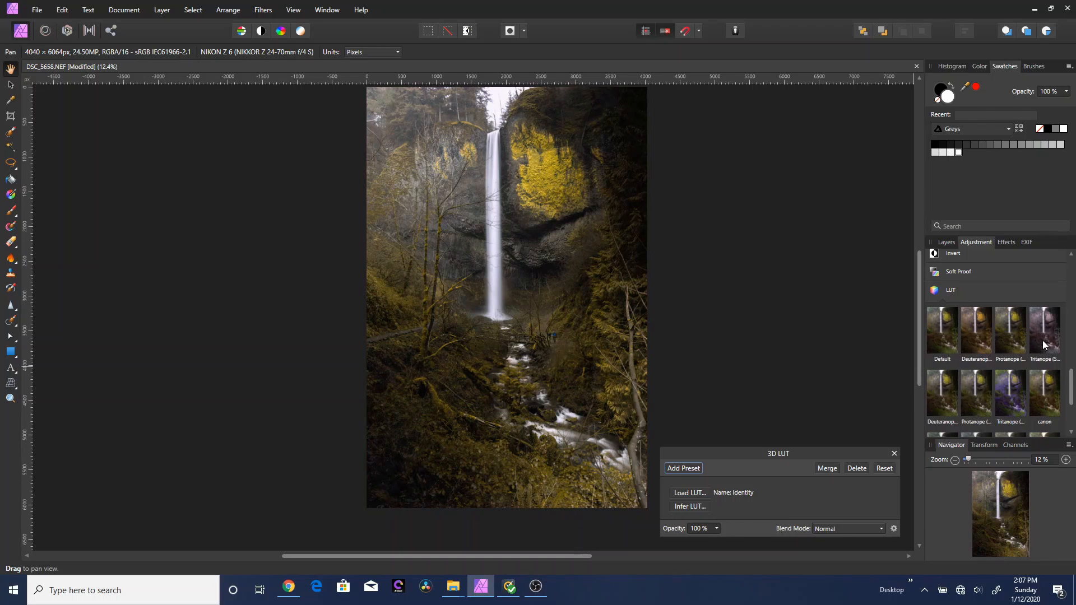
{"action": "left_click", "coordinate": [1043, 344]}
{"action": "left_click", "coordinate": [957, 391]}
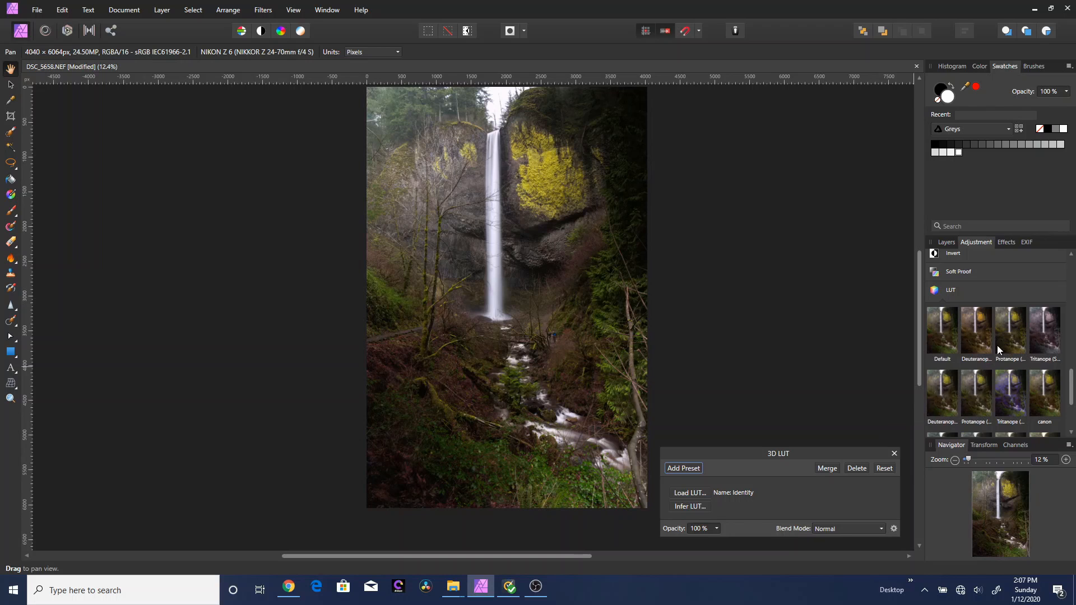
{"action": "scroll", "coordinate": [986, 366], "scroll_direction": "down", "scroll_amount": 2}
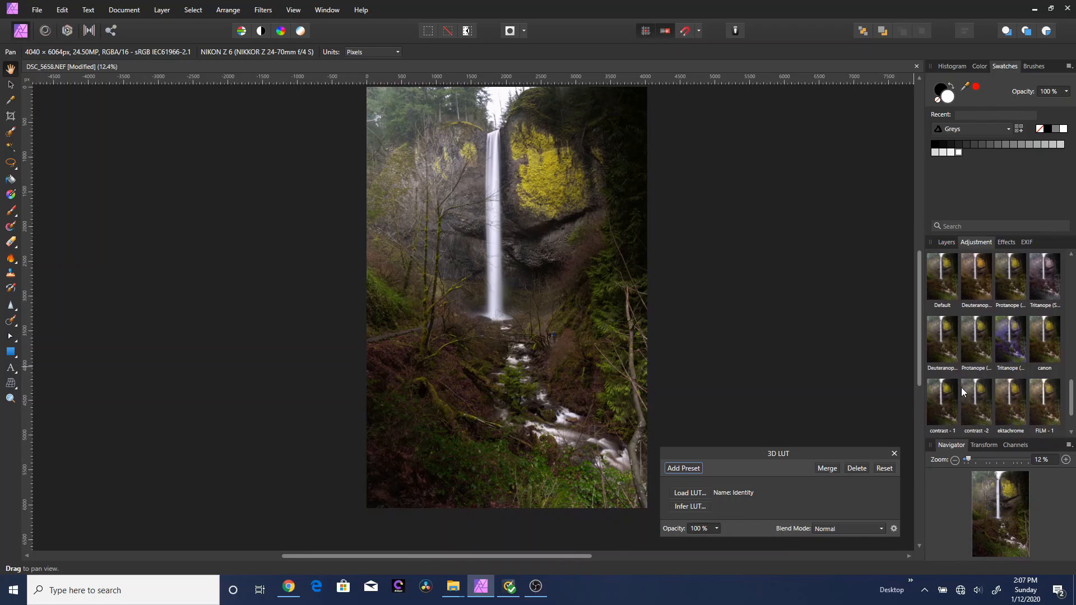
{"action": "scroll", "coordinate": [1016, 398], "scroll_direction": "down", "scroll_amount": 1}
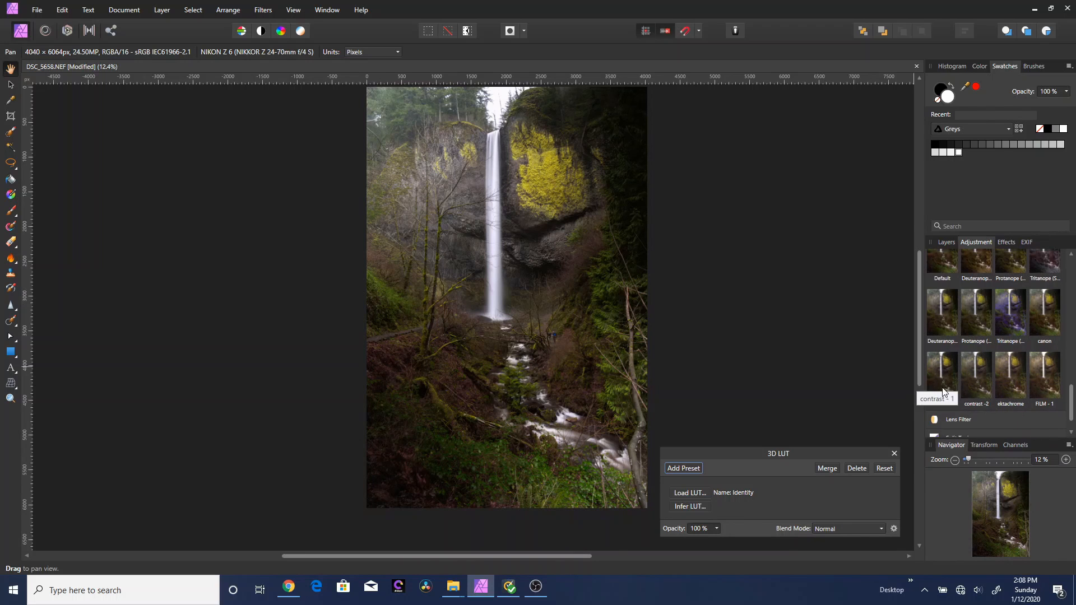
{"action": "left_click", "coordinate": [1050, 317]}
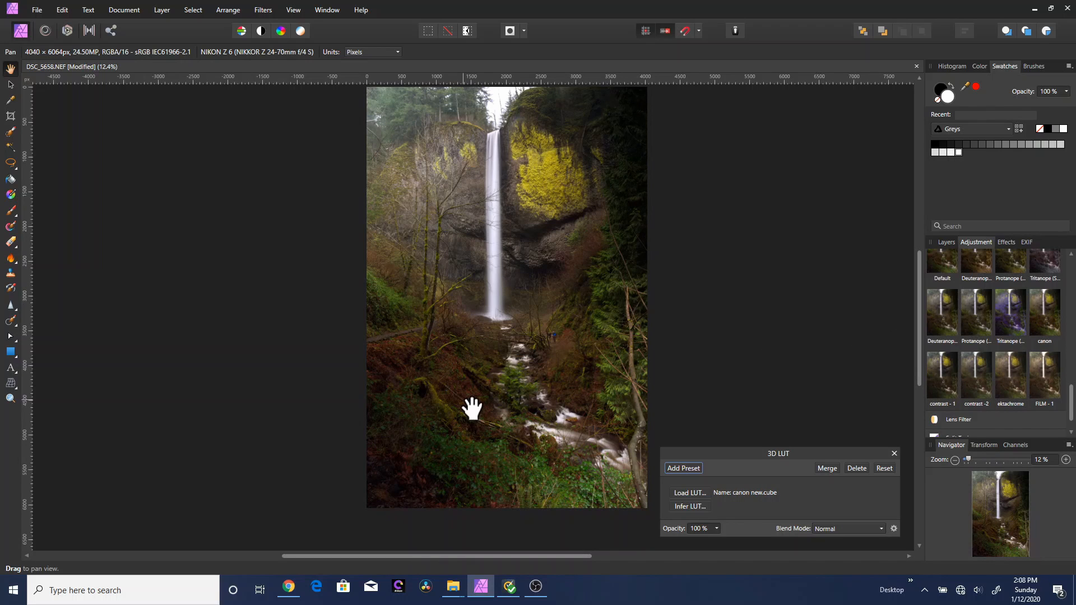
Look through the available adjustments again and show the photo's layer stack.
{"action": "scroll", "coordinate": [1003, 336], "scroll_direction": "up", "scroll_amount": 5}
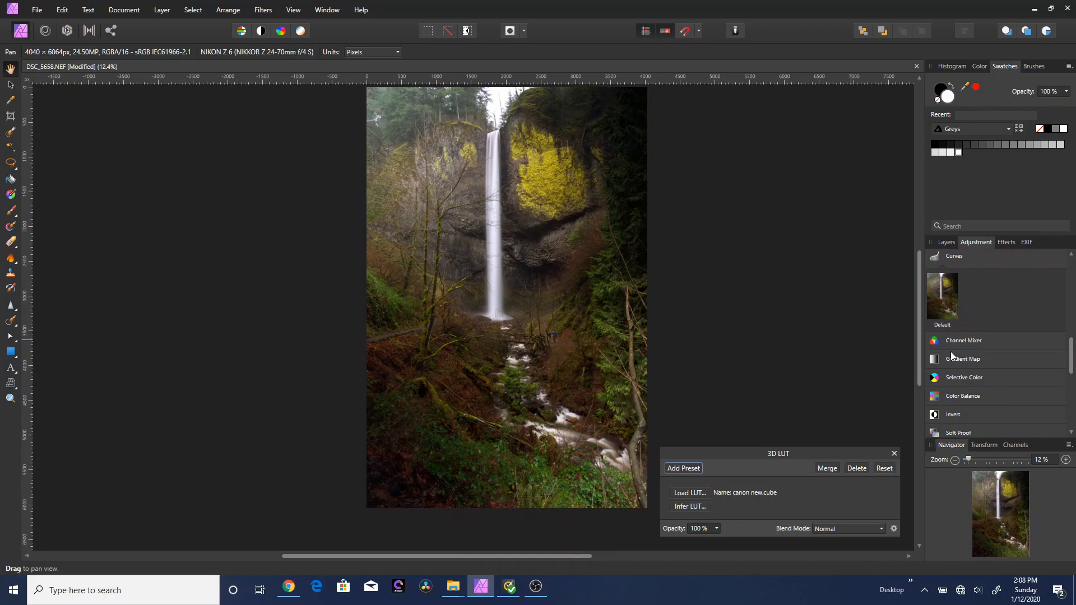
{"action": "scroll", "coordinate": [950, 352], "scroll_direction": "down", "scroll_amount": 3}
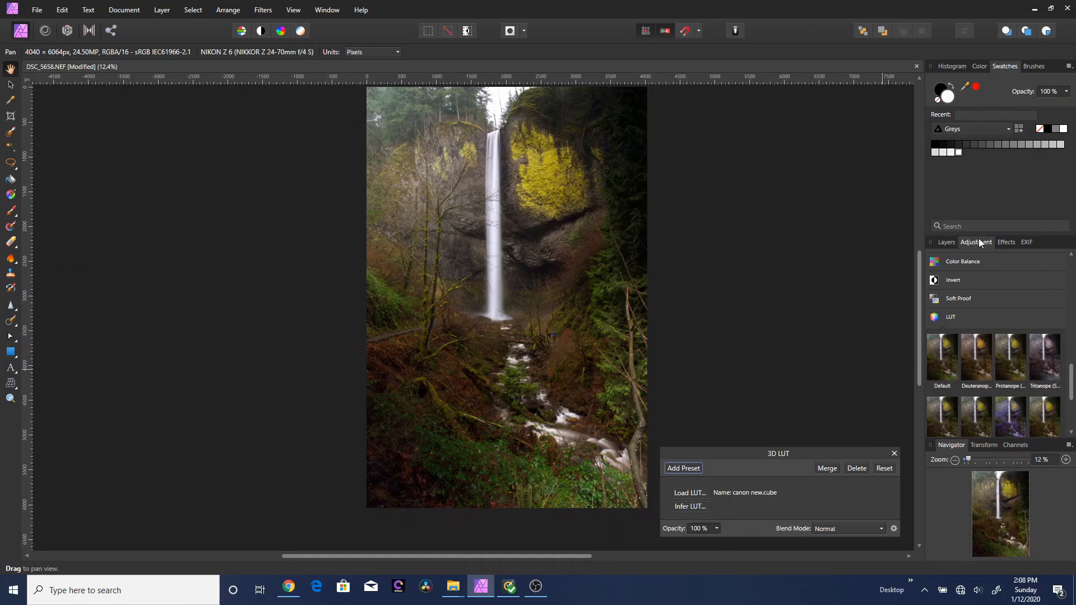
{"action": "left_click", "coordinate": [948, 241]}
{"action": "left_click", "coordinate": [975, 242]}
{"action": "left_click", "coordinate": [946, 242]}
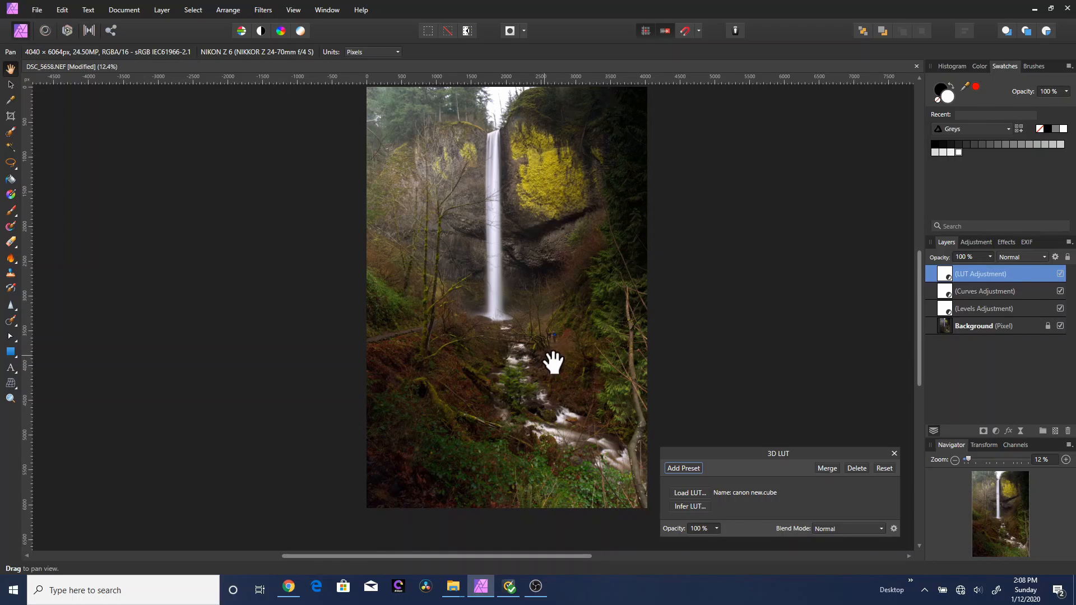
Remove the hiker in the blue jacket from the Background layer with the Inpainting Brush at 50 px width.
{"action": "scroll", "coordinate": [551, 353], "scroll_direction": "up", "scroll_amount": 8}
{"action": "left_click_drag", "start_coordinate": [640, 326], "coordinate": [548, 364]}
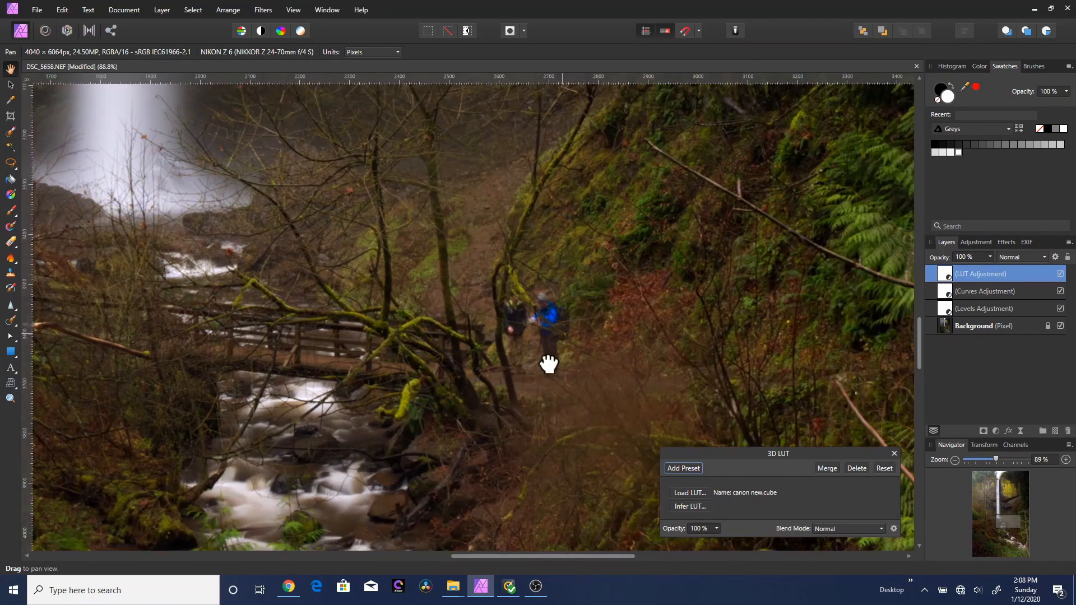
{"action": "scroll", "coordinate": [536, 355], "scroll_direction": "up", "scroll_amount": 4}
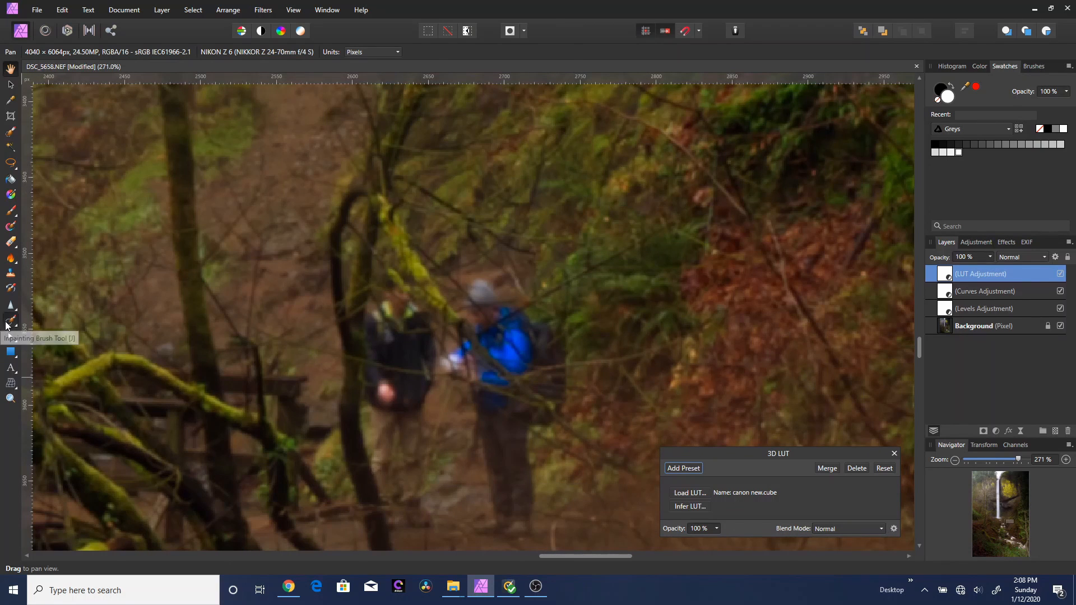
{"action": "left_click", "coordinate": [9, 322]}
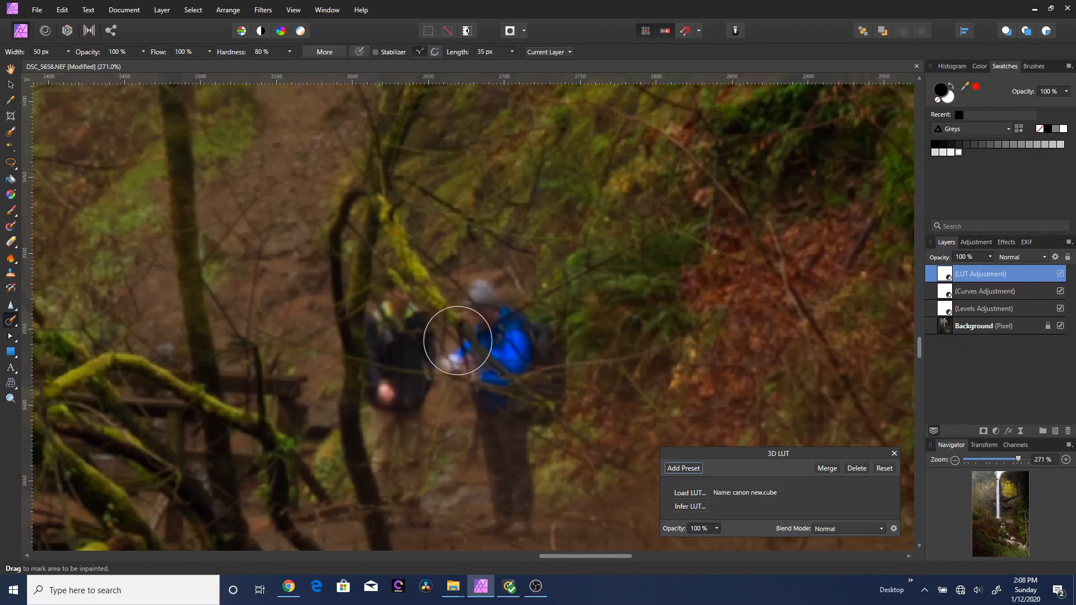
{"action": "left_click", "coordinate": [967, 329]}
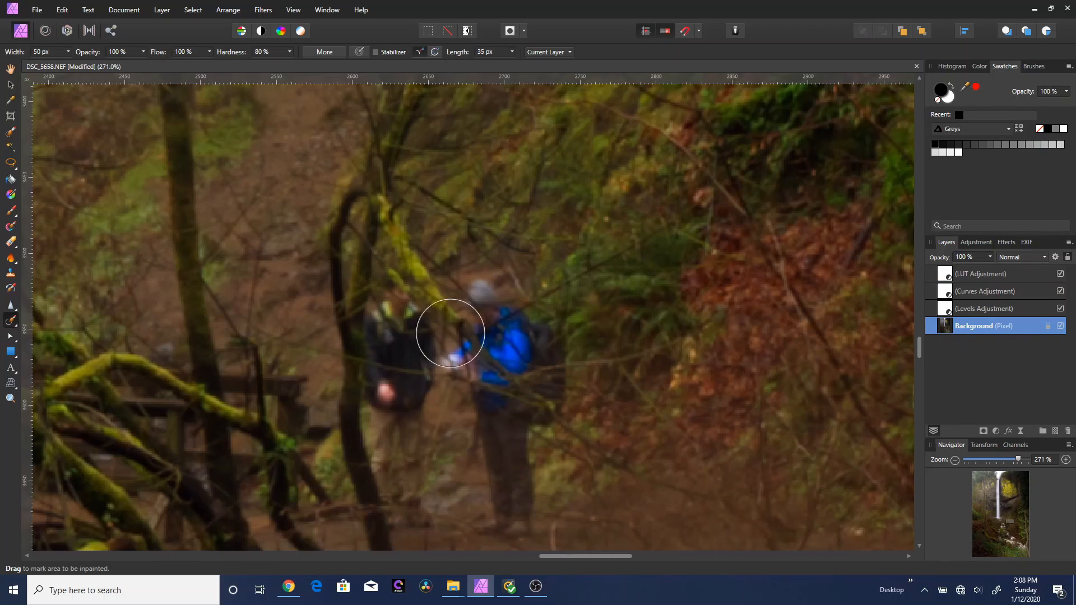
{"action": "mouse_move", "coordinate": [473, 319]}
{"action": "left_mouse_down"}
{"action": "mouse_move", "coordinate": [474, 348]}
{"action": "mouse_move", "coordinate": [492, 319]}
{"action": "mouse_move", "coordinate": [479, 360]}
{"action": "mouse_move", "coordinate": [507, 362]}
{"action": "mouse_move", "coordinate": [521, 339]}
{"action": "mouse_move", "coordinate": [535, 343]}
{"action": "mouse_move", "coordinate": [540, 375]}
{"action": "mouse_move", "coordinate": [505, 433]}
{"action": "mouse_move", "coordinate": [508, 465]}
{"action": "mouse_move", "coordinate": [495, 408]}
{"action": "mouse_move", "coordinate": [503, 513]}
{"action": "mouse_move", "coordinate": [526, 504]}
{"action": "mouse_move", "coordinate": [516, 333]}
{"action": "left_mouse_up"}
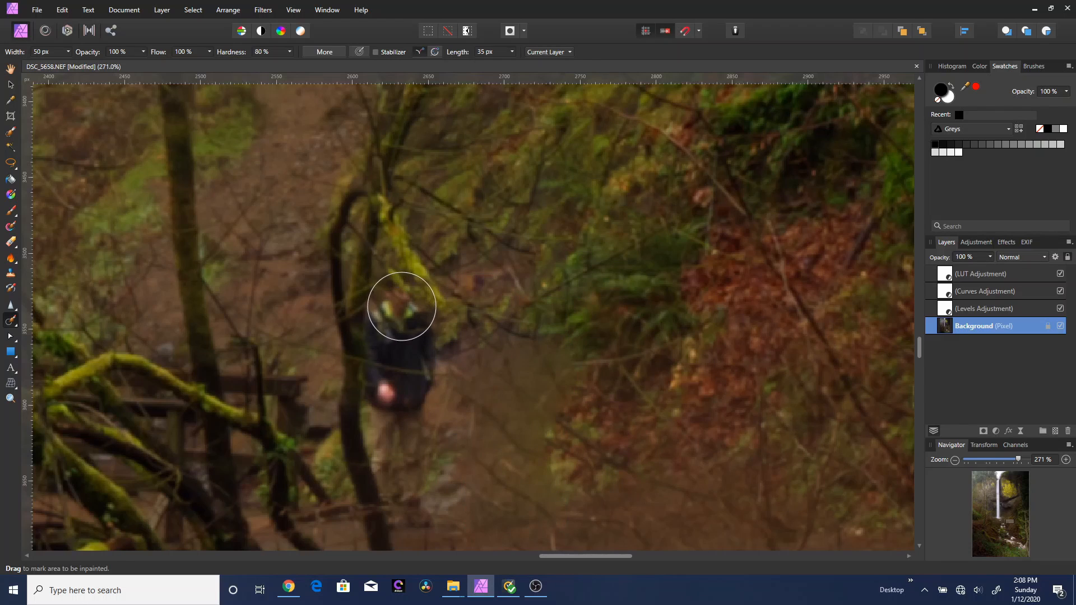
Try to inpaint the hiker in the dark jacket beside the tree trunk, inspect the area closely, and undo it.
{"action": "mouse_move", "coordinate": [401, 305]}
{"action": "left_mouse_down"}
{"action": "mouse_move", "coordinate": [410, 406]}
{"action": "mouse_move", "coordinate": [402, 389]}
{"action": "mouse_move", "coordinate": [401, 413]}
{"action": "mouse_move", "coordinate": [405, 405]}
{"action": "mouse_move", "coordinate": [420, 518]}
{"action": "mouse_move", "coordinate": [386, 375]}
{"action": "mouse_move", "coordinate": [404, 322]}
{"action": "left_mouse_up"}
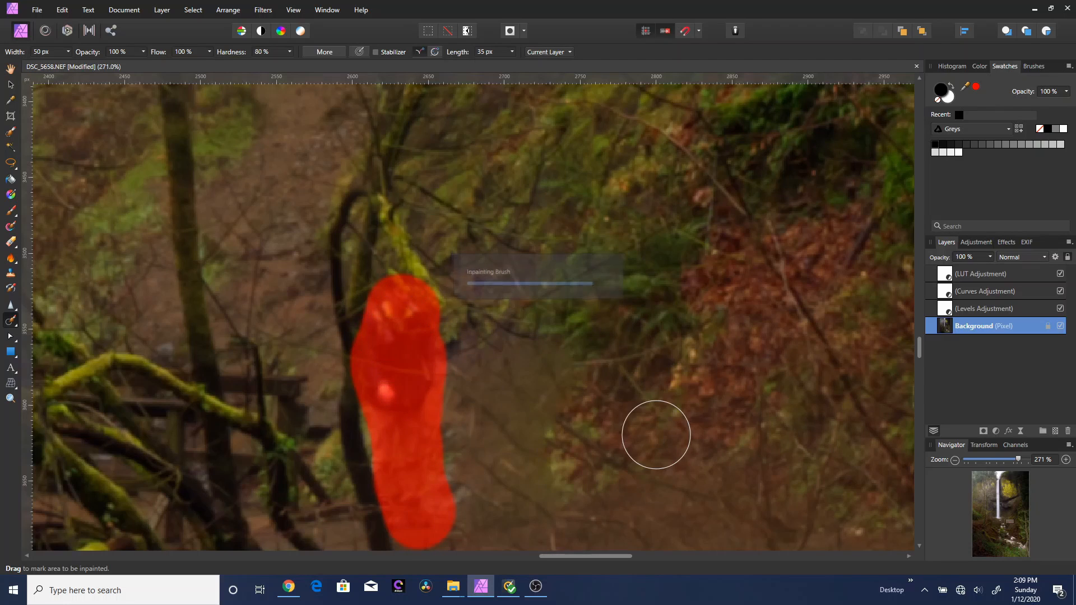
{"action": "scroll", "coordinate": [484, 423], "scroll_direction": "down", "scroll_amount": 5}
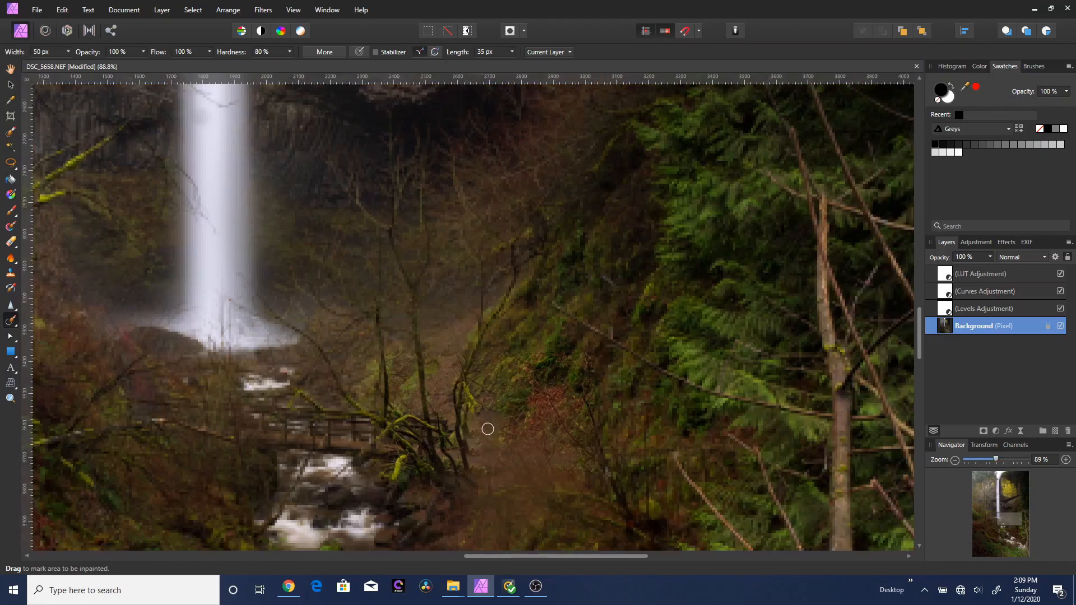
{"action": "scroll", "coordinate": [483, 443], "scroll_direction": "up", "scroll_amount": 3}
{"action": "scroll", "coordinate": [483, 436], "scroll_direction": "up", "scroll_amount": 5}
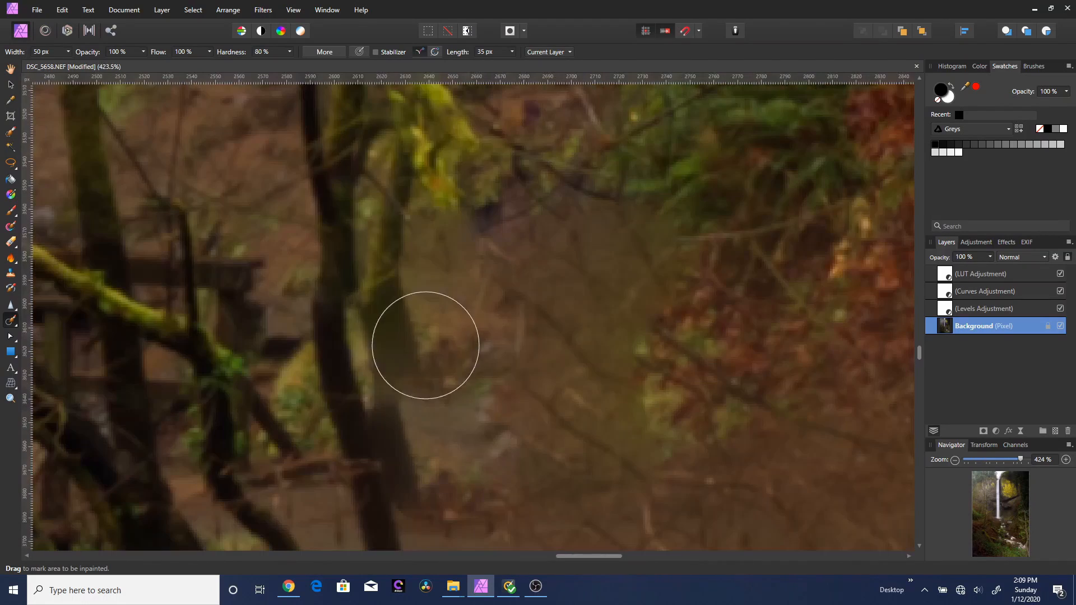
{"action": "key", "text": "ctrl+z"}
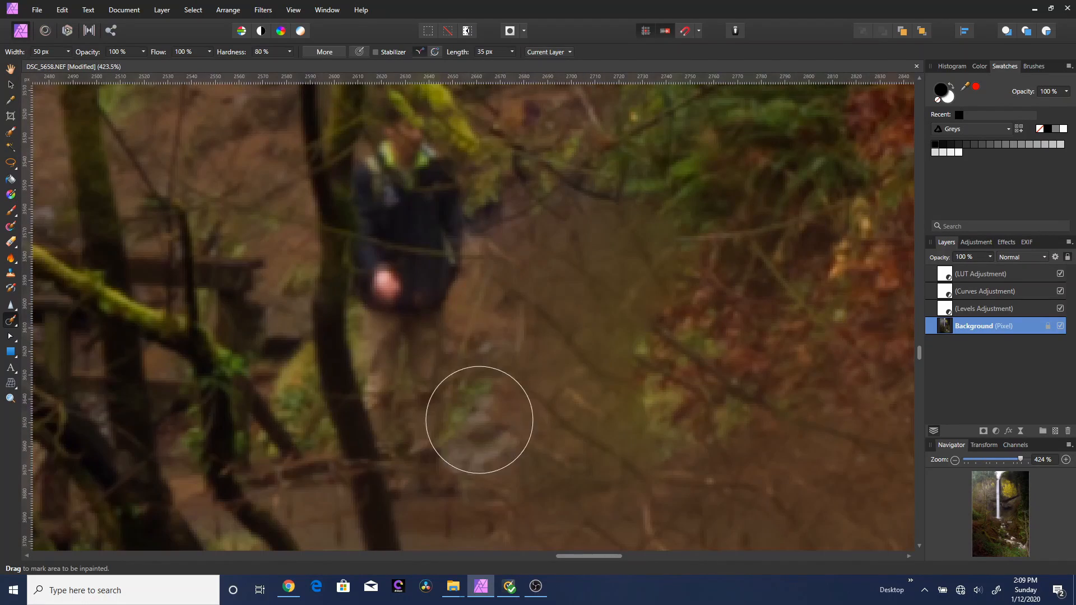
Inpaint the hiker in the dark jacket from head to feet and paint over the leftover smudge beside the trunk.
{"action": "scroll", "coordinate": [471, 387], "scroll_direction": "up", "scroll_amount": 2}
{"action": "mouse_move", "coordinate": [429, 251]}
{"action": "left_mouse_down"}
{"action": "mouse_move", "coordinate": [401, 264]}
{"action": "mouse_move", "coordinate": [422, 355]}
{"action": "mouse_move", "coordinate": [415, 449]}
{"action": "mouse_move", "coordinate": [432, 495]}
{"action": "mouse_move", "coordinate": [424, 490]}
{"action": "left_mouse_up"}
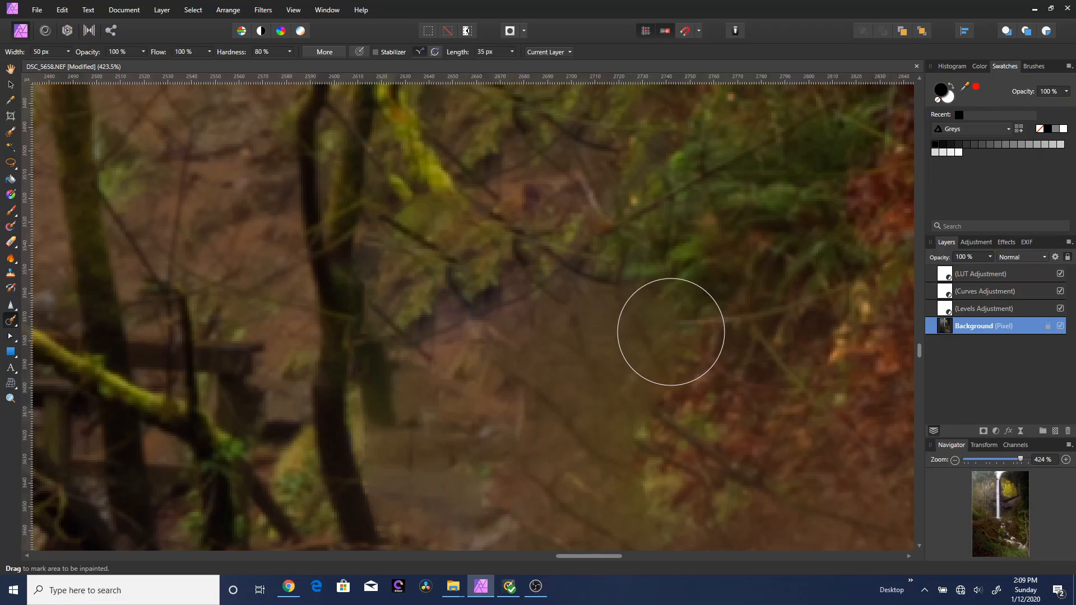
{"action": "mouse_move", "coordinate": [406, 368]}
{"action": "left_mouse_down"}
{"action": "mouse_move", "coordinate": [401, 399]}
{"action": "mouse_move", "coordinate": [415, 428]}
{"action": "left_mouse_up"}
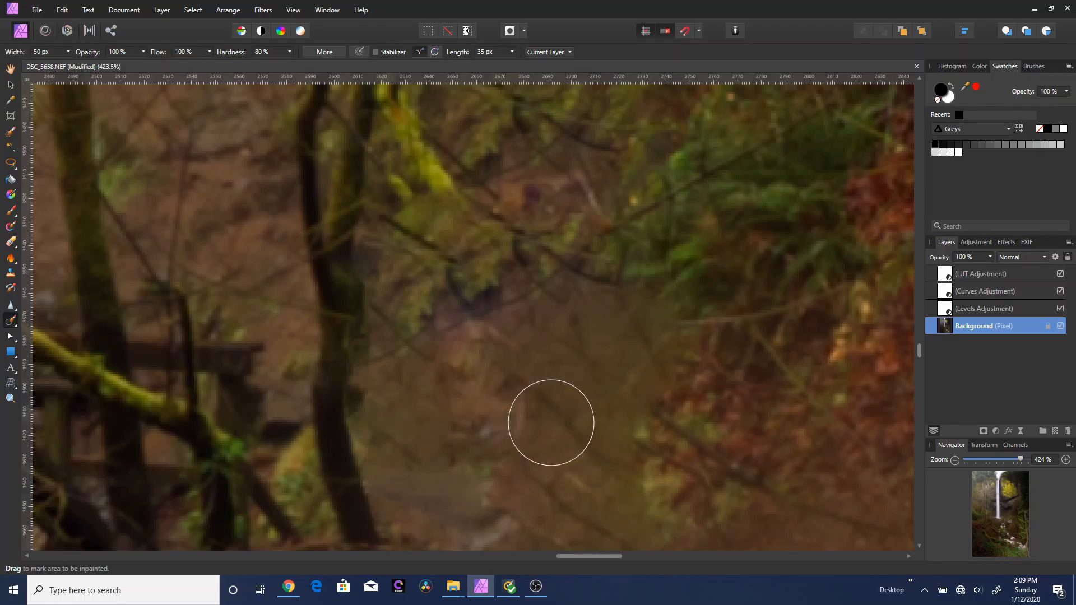
{"action": "scroll", "coordinate": [560, 415], "scroll_direction": "down", "scroll_amount": 8}
{"action": "scroll", "coordinate": [575, 409], "scroll_direction": "down", "scroll_amount": 5}
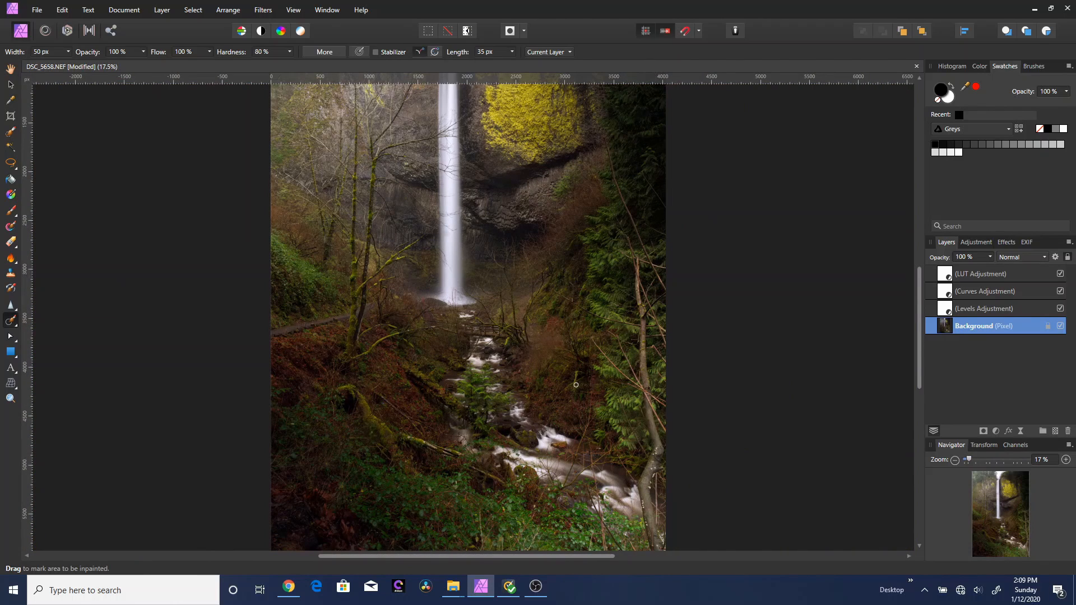
Inpaint the lower part of the leaning tree trunk beside the stream, along the photo's right edge.
{"action": "scroll", "coordinate": [572, 255], "scroll_direction": "down", "scroll_amount": 3}
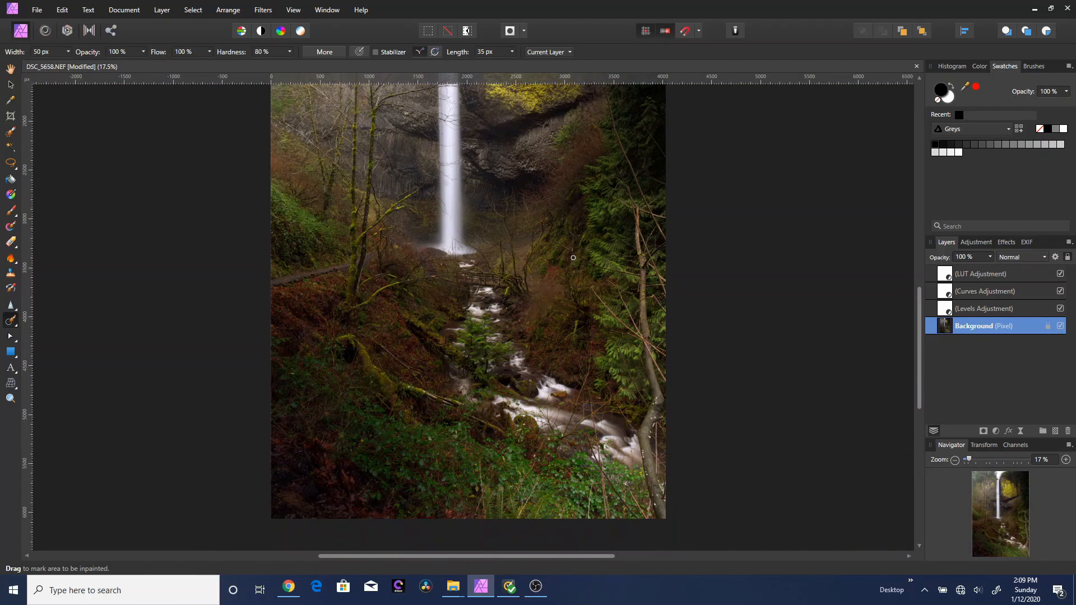
{"action": "scroll", "coordinate": [672, 498], "scroll_direction": "down", "scroll_amount": 1}
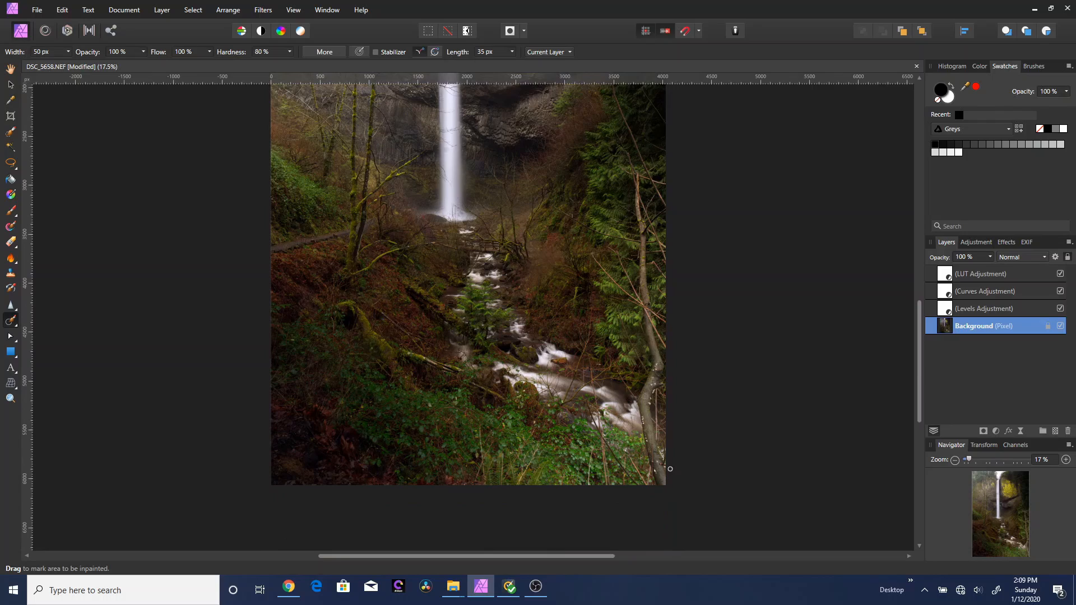
{"action": "scroll", "coordinate": [670, 469], "scroll_direction": "up", "scroll_amount": 5}
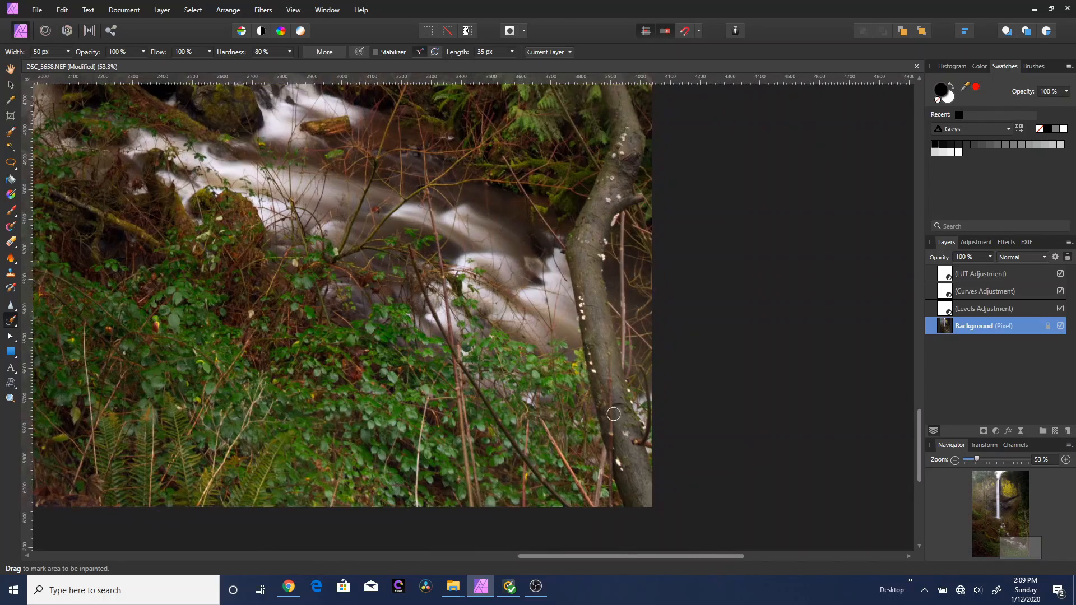
{"action": "scroll", "coordinate": [604, 213], "scroll_direction": "down", "scroll_amount": 8}
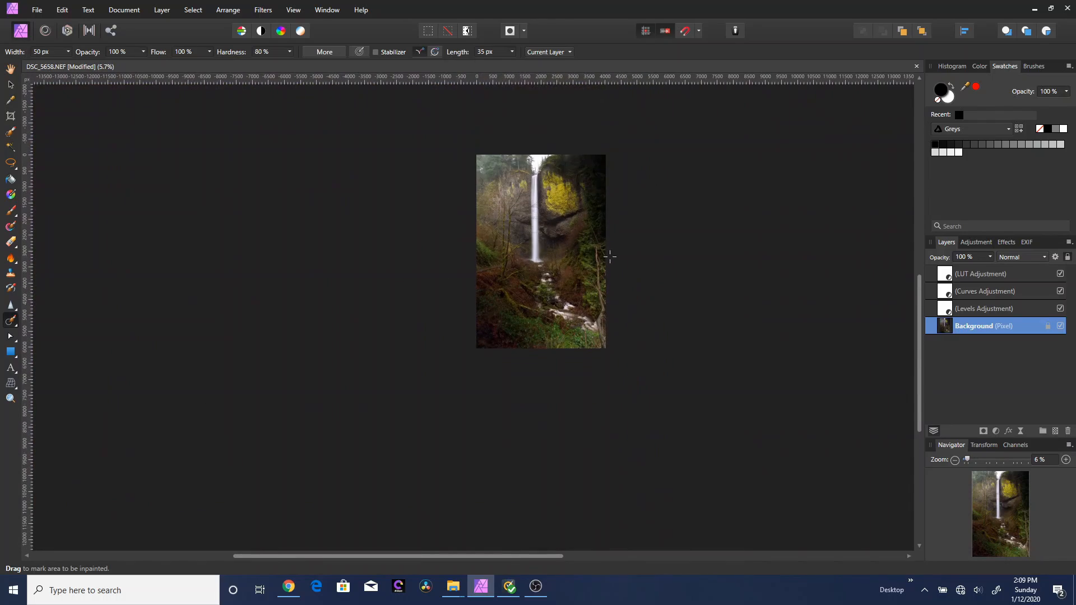
{"action": "scroll", "coordinate": [604, 305], "scroll_direction": "up", "scroll_amount": 3}
{"action": "scroll", "coordinate": [602, 340], "scroll_direction": "up", "scroll_amount": 3}
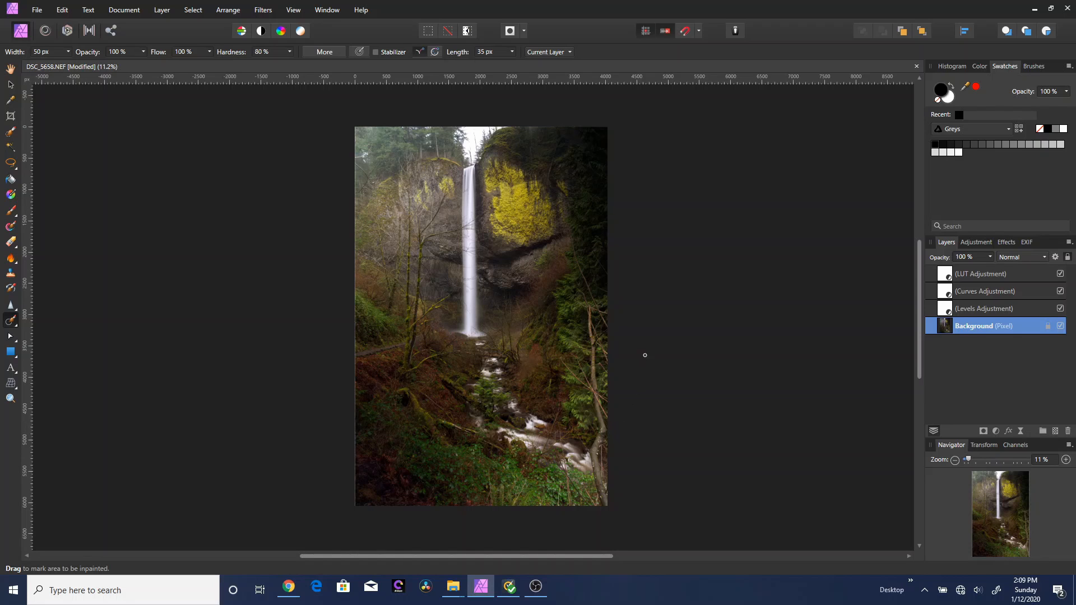
{"action": "scroll", "coordinate": [626, 494], "scroll_direction": "up", "scroll_amount": 5}
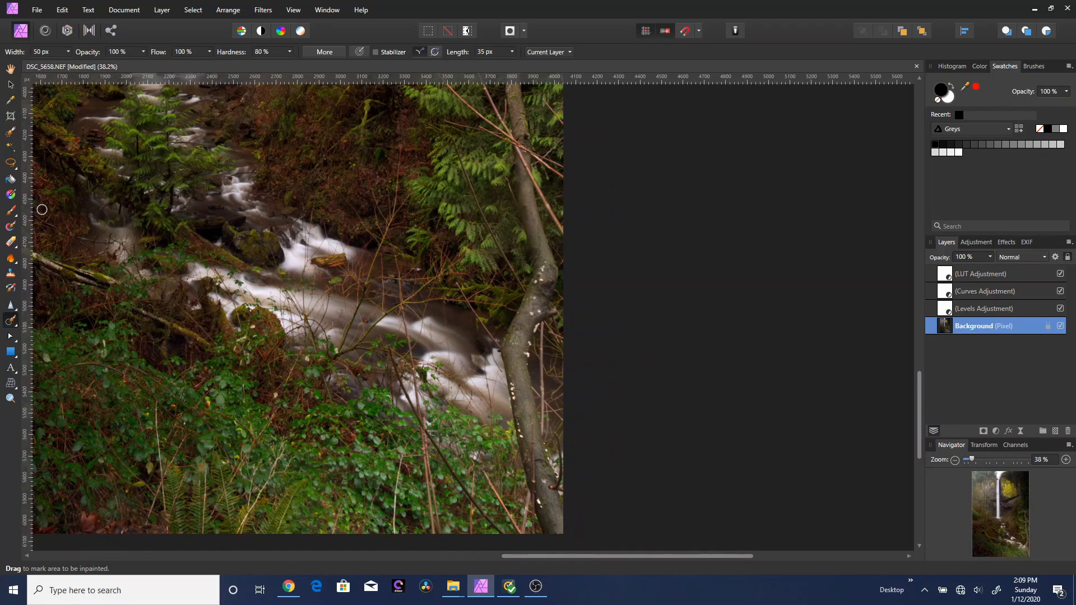
{"action": "mouse_move", "coordinate": [557, 530]}
{"action": "left_mouse_down"}
{"action": "mouse_move", "coordinate": [538, 476]}
{"action": "mouse_move", "coordinate": [534, 490]}
{"action": "mouse_move", "coordinate": [513, 426]}
{"action": "mouse_move", "coordinate": [514, 336]}
{"action": "left_mouse_up"}
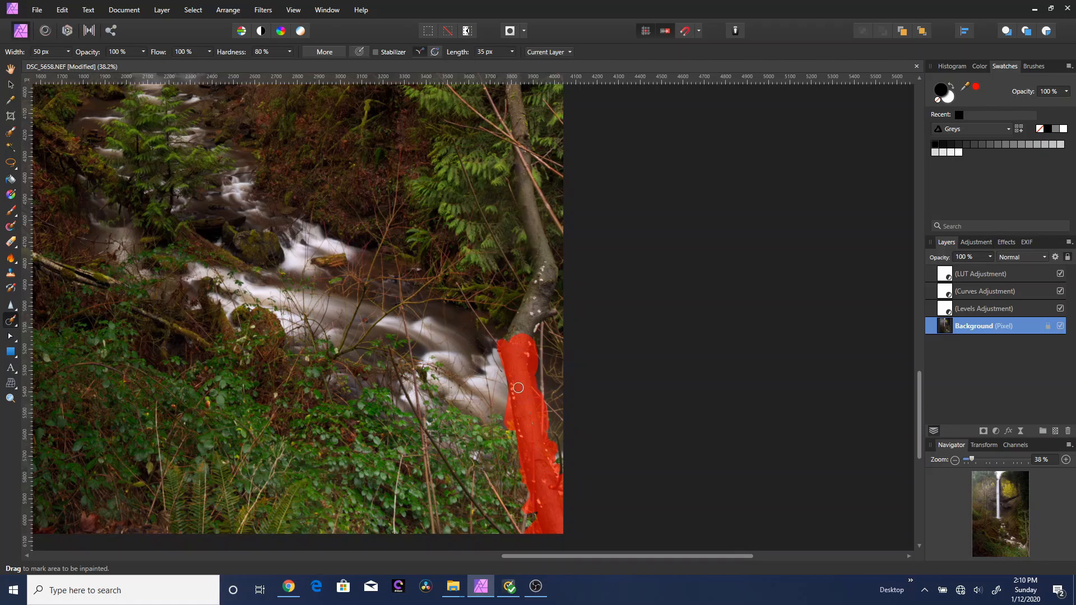
{"action": "scroll", "coordinate": [546, 515], "scroll_direction": "up", "scroll_amount": 1}
{"action": "scroll", "coordinate": [546, 515], "scroll_direction": "up", "scroll_amount": 1}
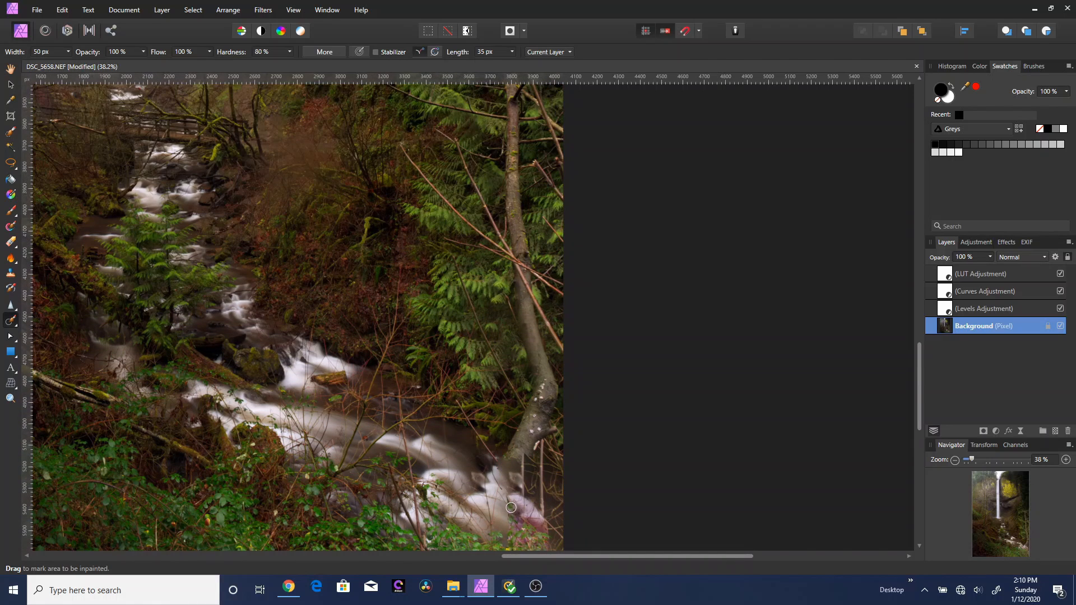
Widen the Inpainting Brush to 91 px and inpaint the rest of the tree trunk from the stream up through the evergreen foliage.
{"action": "left_click_drag", "start_coordinate": [511, 508], "coordinate": [508, 502]}
{"action": "mouse_move", "coordinate": [68, 51]}
{"action": "left_mouse_down"}
{"action": "mouse_move", "coordinate": [82, 63]}
{"action": "mouse_move", "coordinate": [72, 64]}
{"action": "left_mouse_up"}
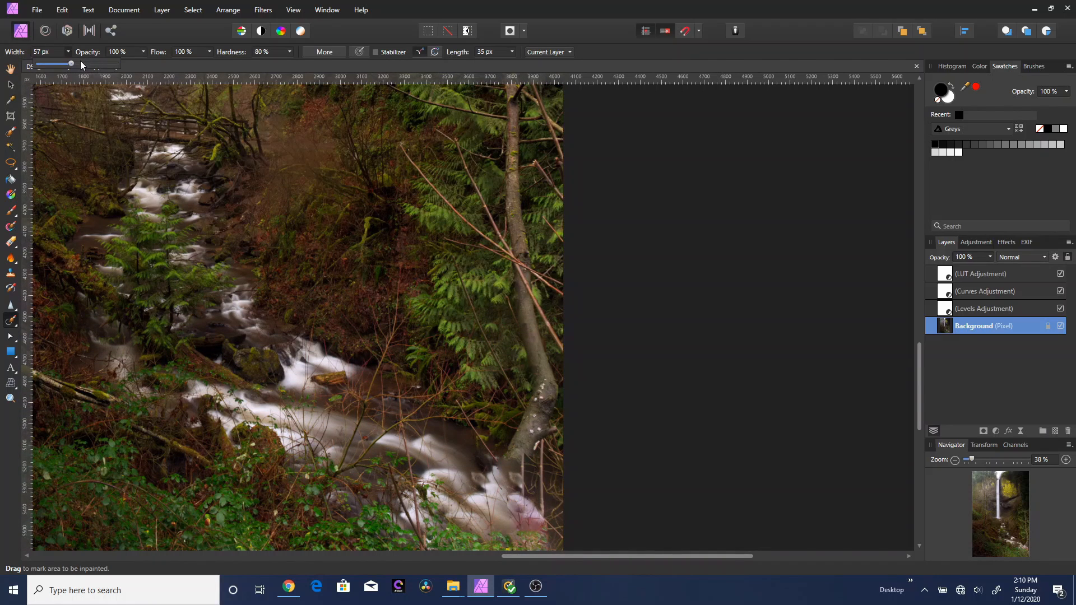
{"action": "mouse_move", "coordinate": [505, 468]}
{"action": "left_mouse_down"}
{"action": "mouse_move", "coordinate": [544, 426]}
{"action": "mouse_move", "coordinate": [516, 305]}
{"action": "mouse_move", "coordinate": [508, 79]}
{"action": "left_mouse_up"}
{"action": "scroll", "coordinate": [591, 339], "scroll_direction": "up", "scroll_amount": 3}
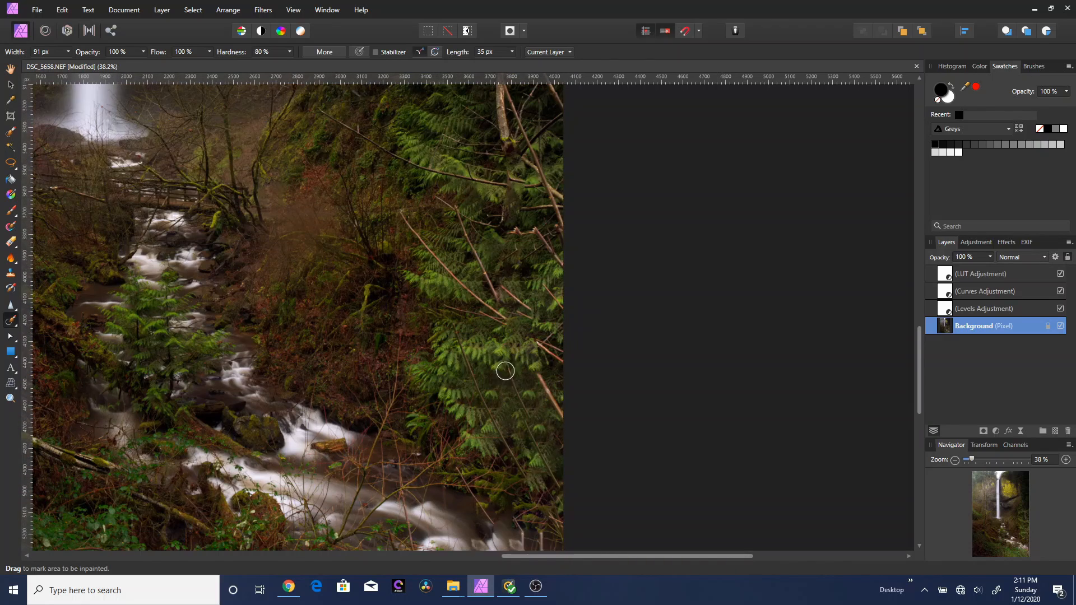
{"action": "left_click_drag", "start_coordinate": [507, 367], "coordinate": [526, 417]}
{"action": "scroll", "coordinate": [543, 416], "scroll_direction": "up", "scroll_amount": 2}
{"action": "left_click_drag", "start_coordinate": [507, 322], "coordinate": [501, 226]}
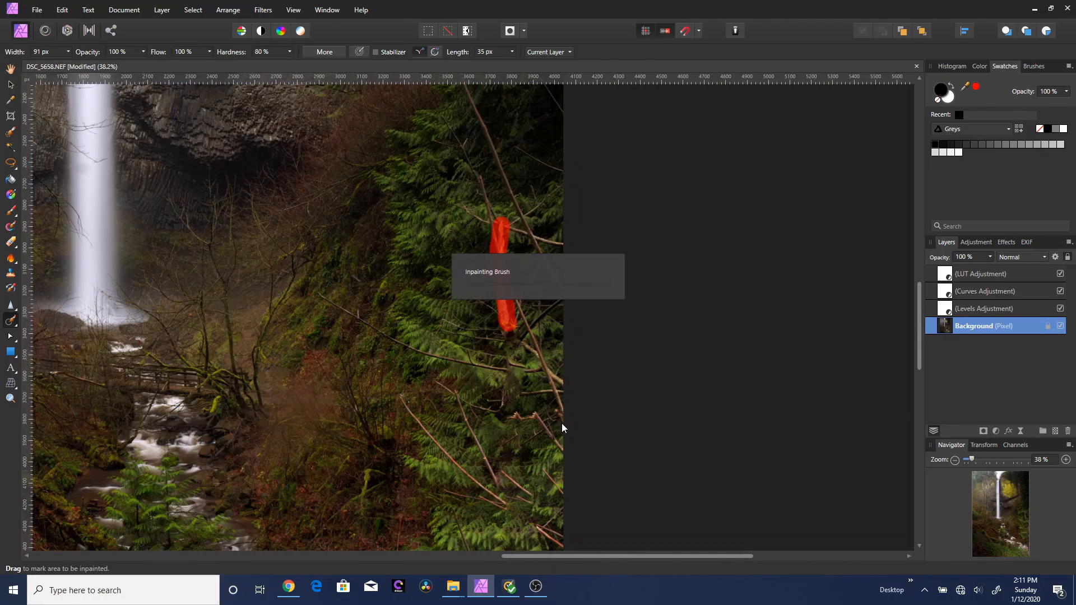
Inpaint the bare diagonal branches crossing the evergreens along the photo's right edge.
{"action": "left_click_drag", "start_coordinate": [503, 273], "coordinate": [566, 413]}
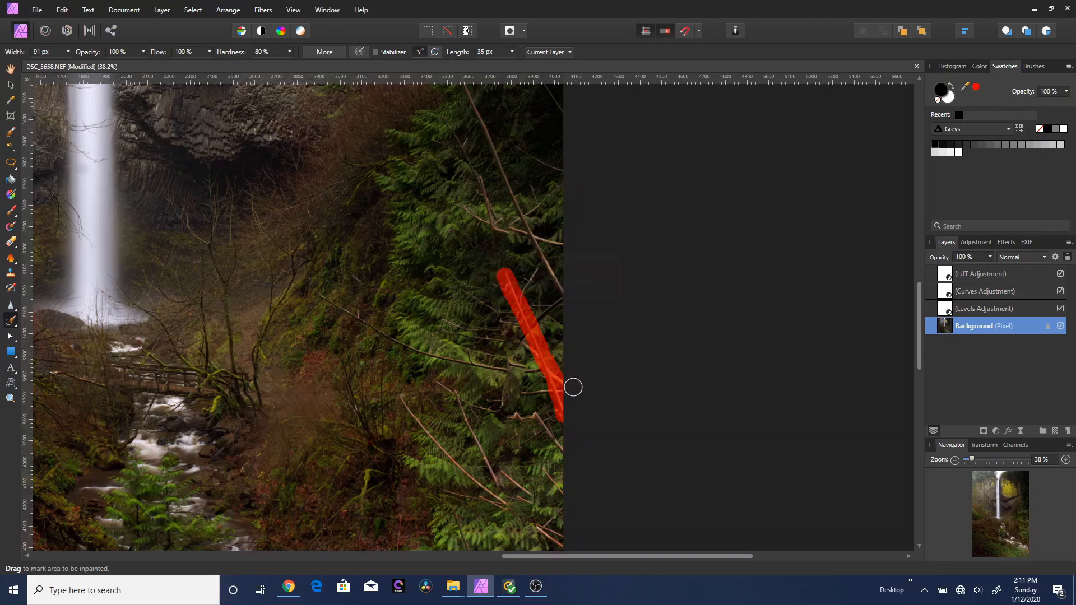
{"action": "scroll", "coordinate": [572, 384], "scroll_direction": "up", "scroll_amount": 1}
{"action": "mouse_move", "coordinate": [322, 342]}
{"action": "left_mouse_down"}
{"action": "mouse_move", "coordinate": [468, 413]}
{"action": "mouse_move", "coordinate": [548, 419]}
{"action": "left_mouse_up"}
{"action": "left_click_drag", "start_coordinate": [516, 465], "coordinate": [555, 507]}
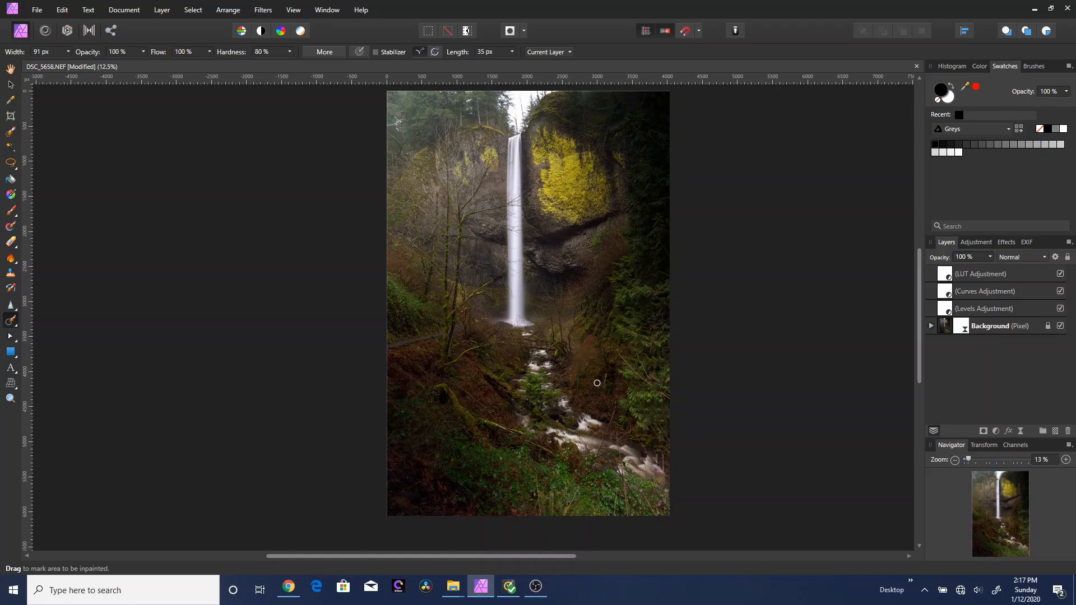
Add a Channel Mixer adjustment layer to the photo.
{"action": "left_click", "coordinate": [987, 248]}
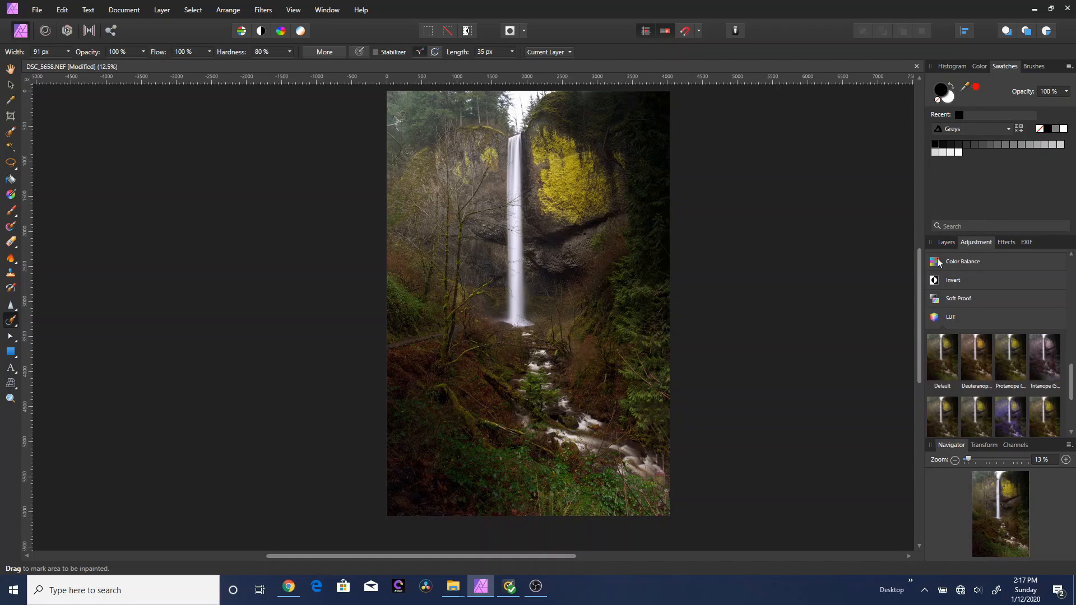
{"action": "left_click", "coordinate": [949, 242]}
{"action": "left_click", "coordinate": [983, 244]}
{"action": "scroll", "coordinate": [959, 312], "scroll_direction": "up", "scroll_amount": 10}
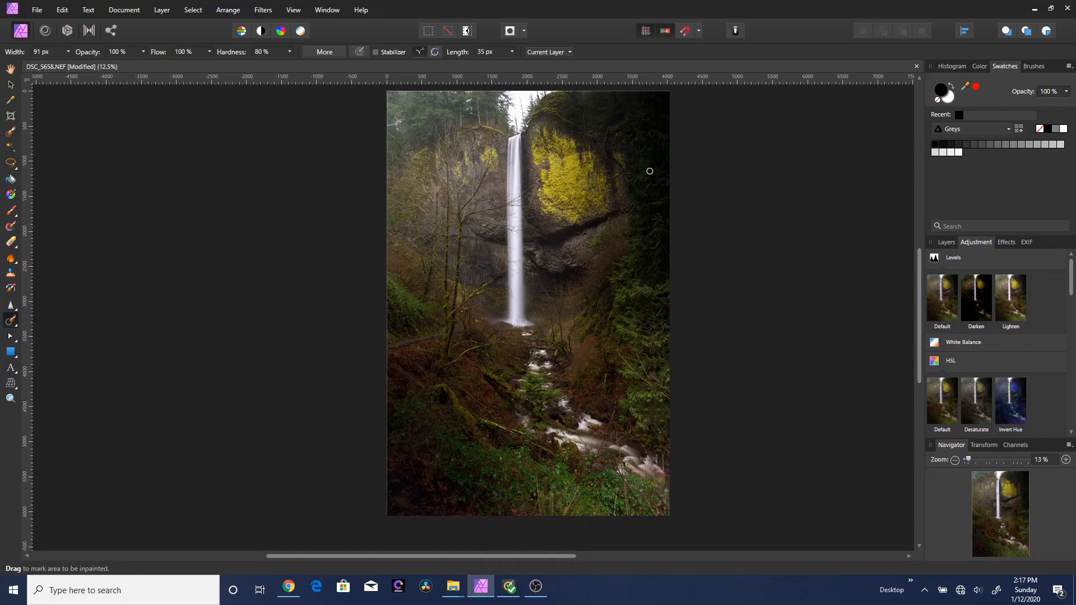
{"action": "scroll", "coordinate": [997, 363], "scroll_direction": "down", "scroll_amount": 5}
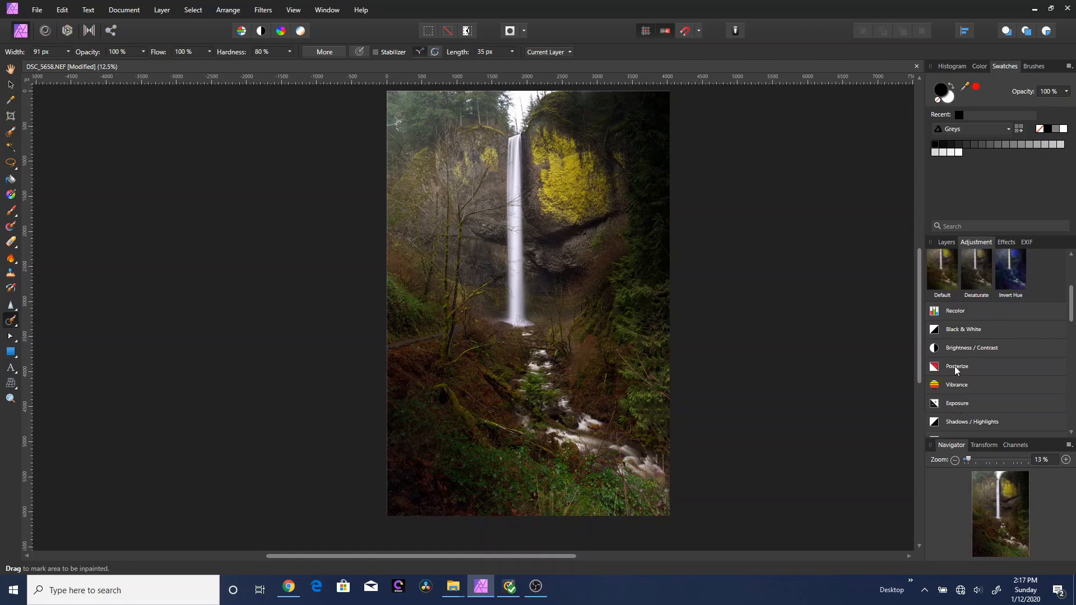
{"action": "scroll", "coordinate": [966, 371], "scroll_direction": "down", "scroll_amount": 5}
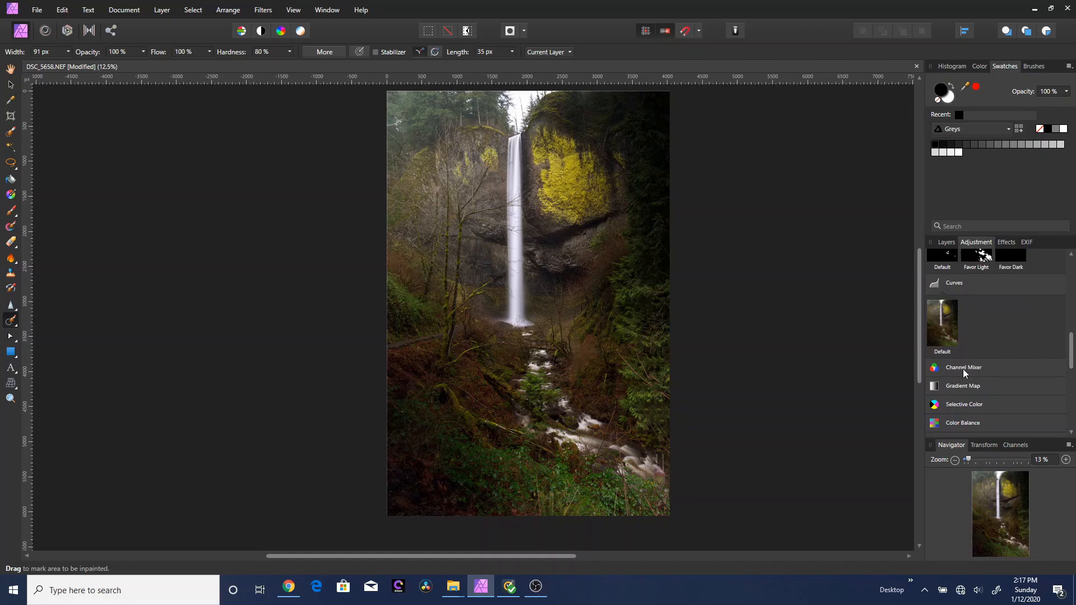
{"action": "left_click", "coordinate": [978, 367]}
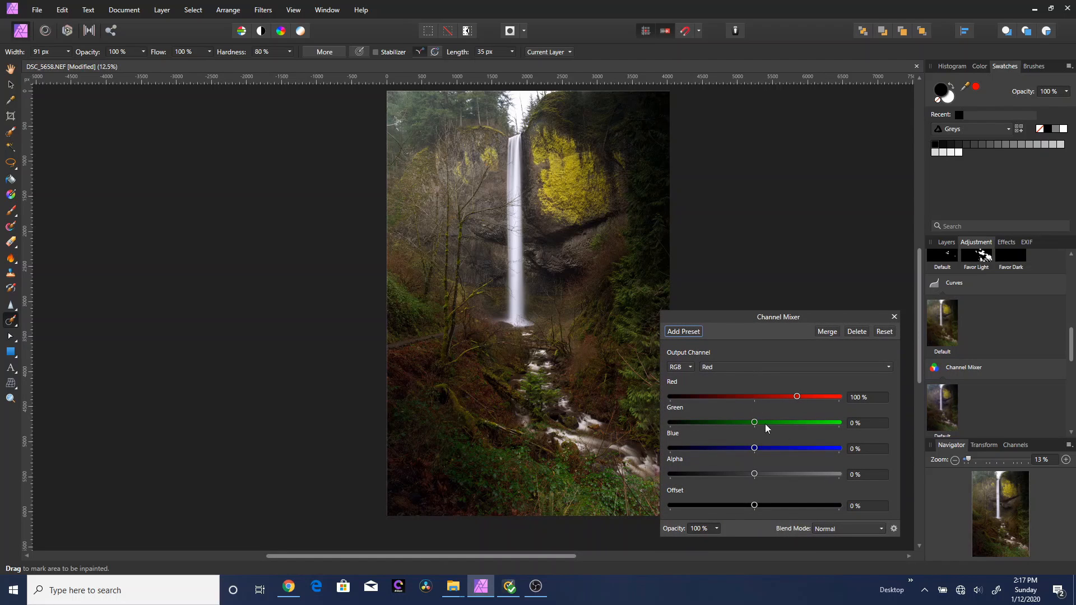
In the Channel Mixer's Red output channel, set Green to 100% and Blue to -100%.
{"action": "left_click_drag", "start_coordinate": [755, 421], "coordinate": [795, 422]}
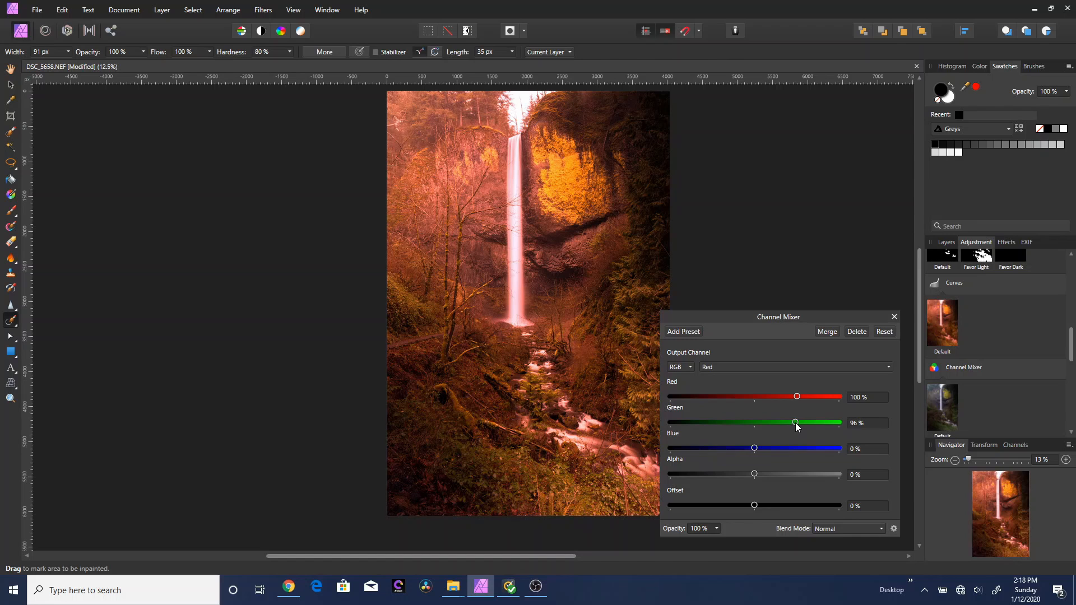
{"action": "left_click", "coordinate": [856, 423]}
{"action": "type", "text": "100"}
{"action": "key", "text": "Return"}
{"action": "left_click_drag", "start_coordinate": [753, 453], "coordinate": [713, 448]}
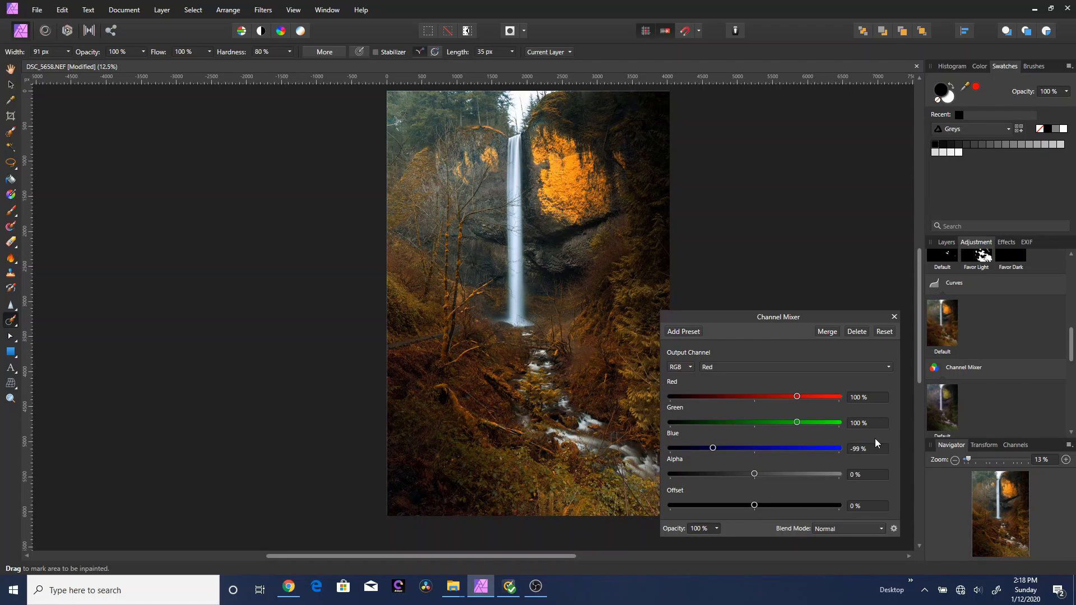
{"action": "left_click", "coordinate": [868, 450]}
{"action": "type", "text": "-100"}
{"action": "left_click", "coordinate": [895, 317]}
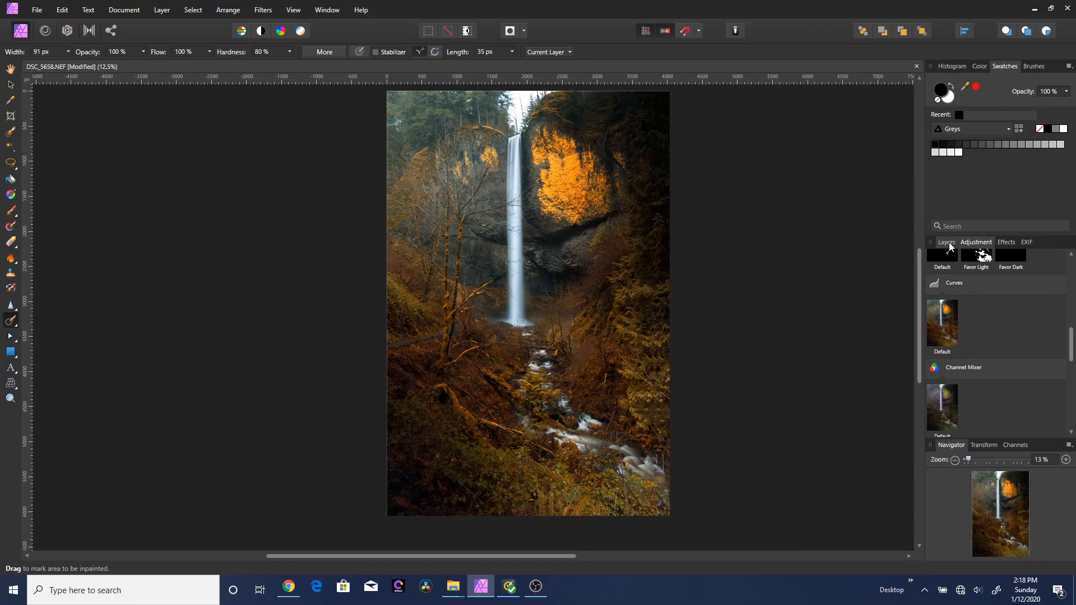
Compare the photo with and without the Channel Mixer adjustment by hiding that layer and showing it again.
{"action": "left_click", "coordinate": [948, 242]}
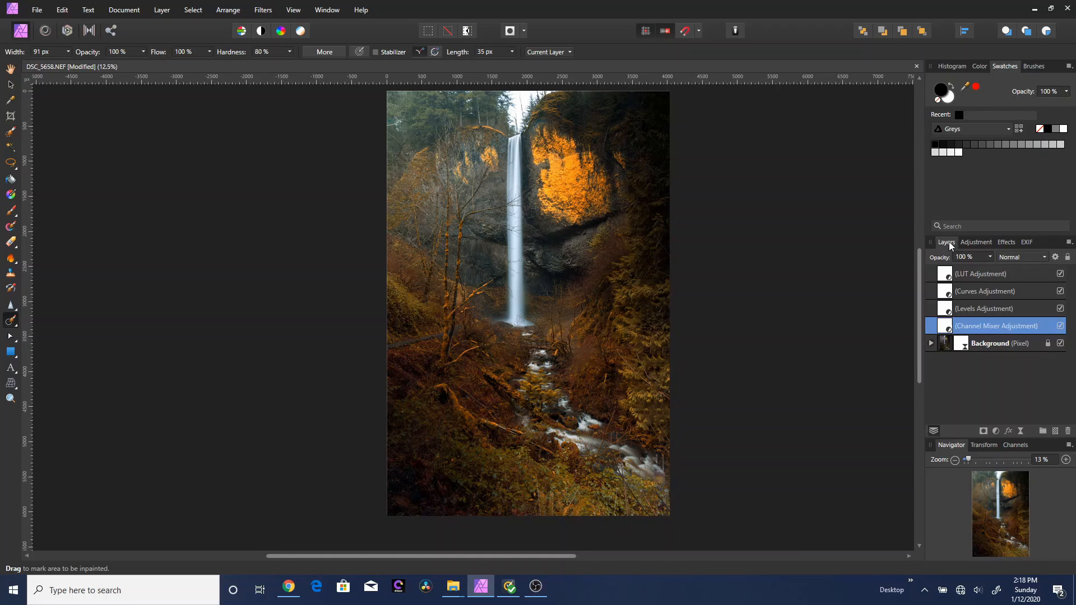
{"action": "left_click", "coordinate": [1060, 326]}
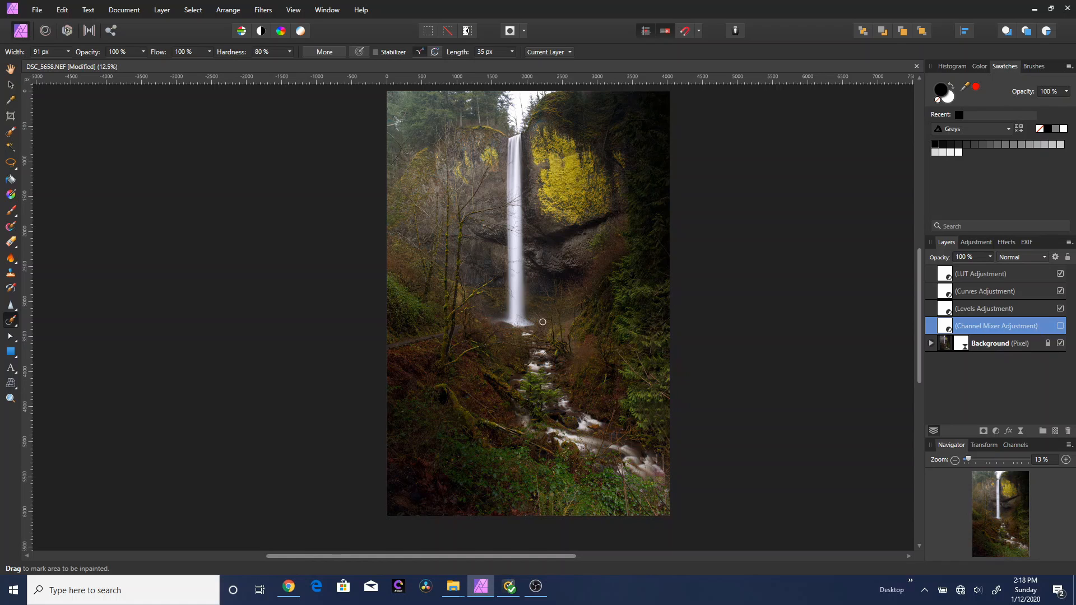
{"action": "left_click", "coordinate": [1060, 326]}
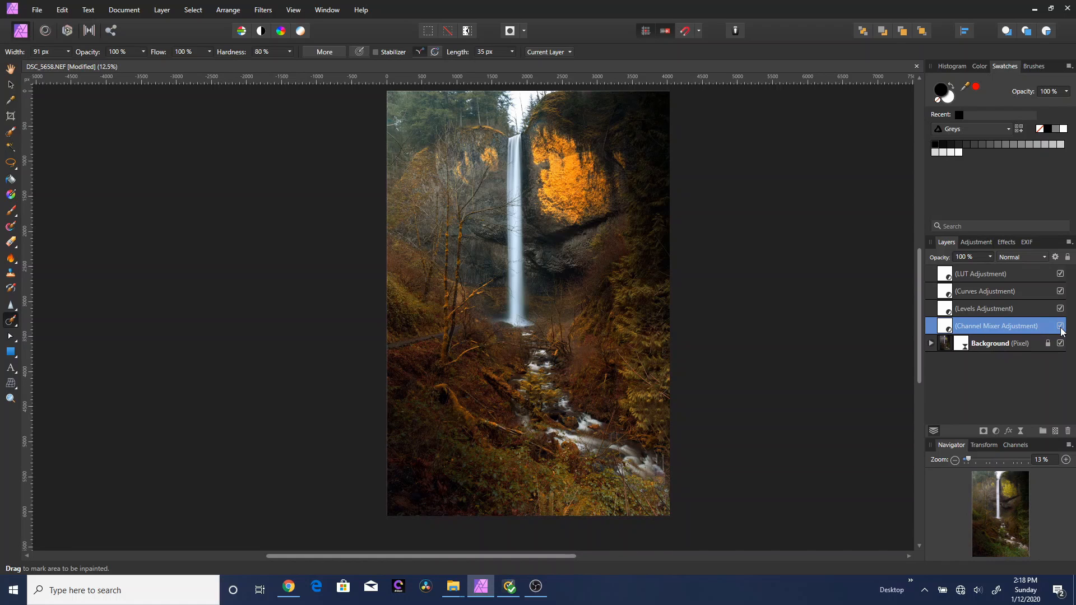